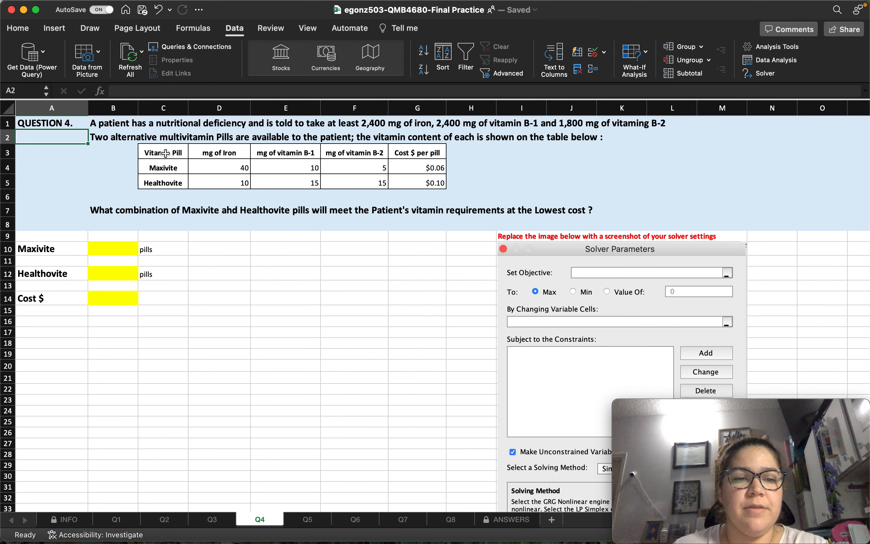
Examine the Question 4 vitamin pill table and the Solver settings placeholder image on the Q4 sheet.
{"action": "left_click_drag", "start_coordinate": [166, 154], "coordinate": [403, 181]}
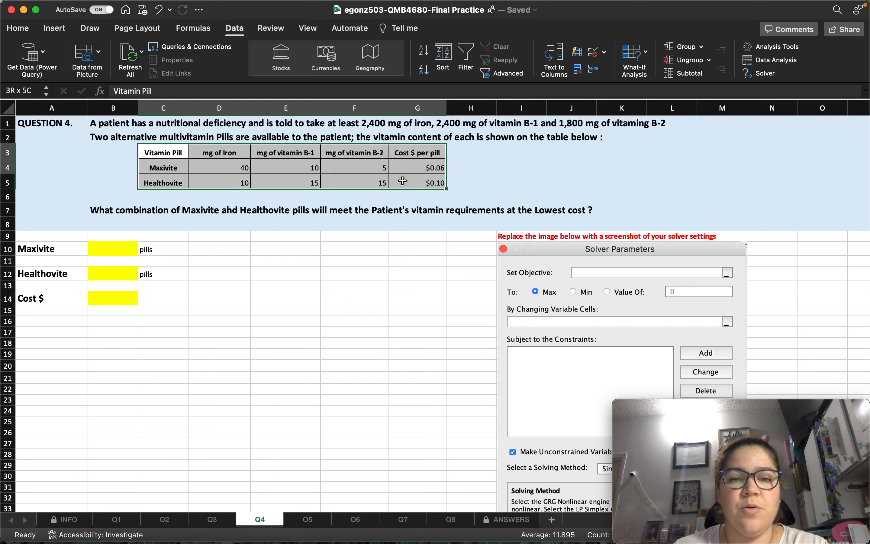
{"action": "left_click", "coordinate": [150, 167]}
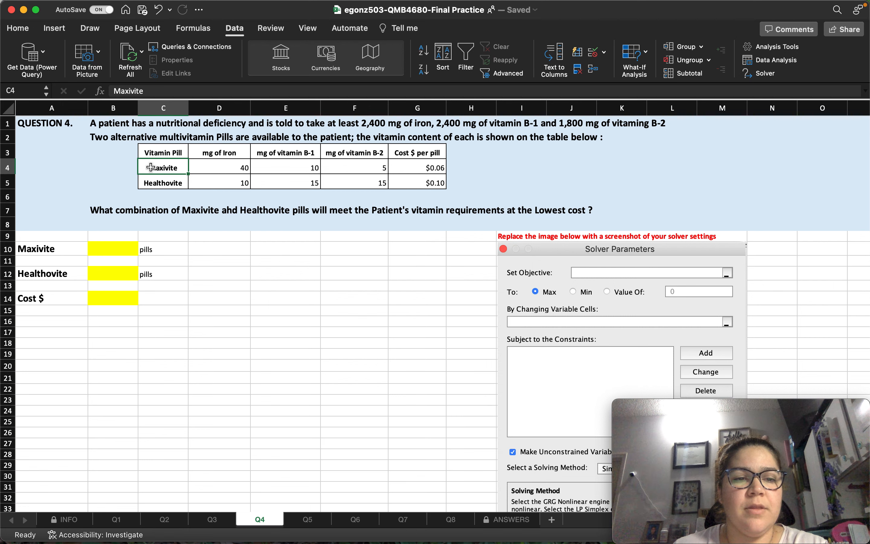
{"action": "left_click", "coordinate": [152, 185]}
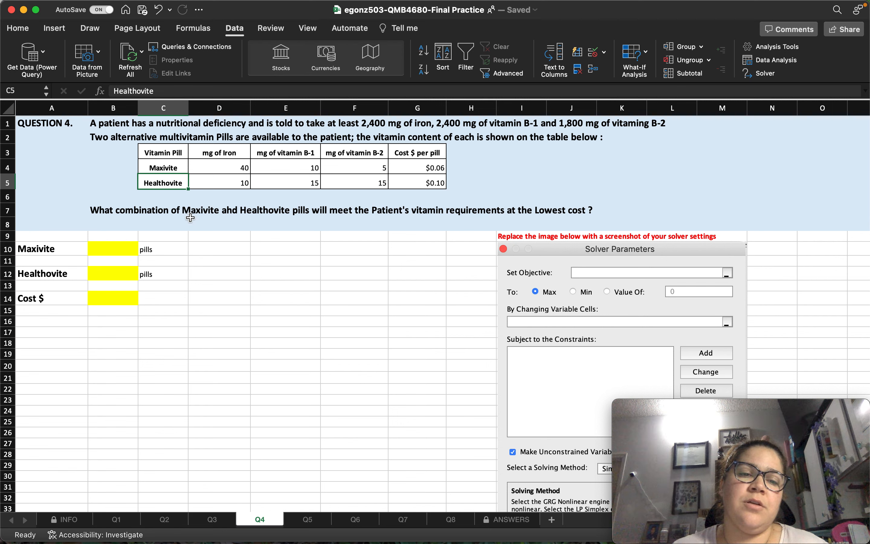
{"action": "left_click", "coordinate": [170, 170]}
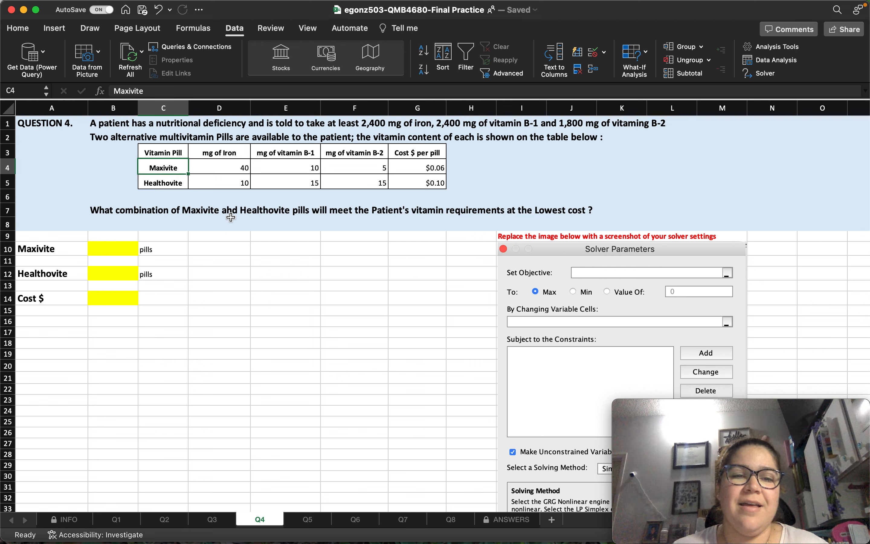
{"action": "left_click", "coordinate": [169, 185]}
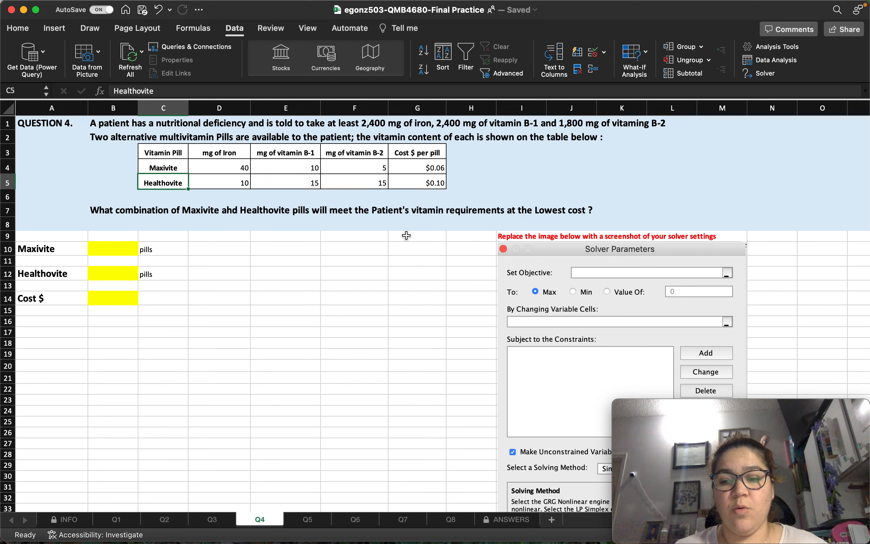
{"action": "left_click", "coordinate": [564, 249]}
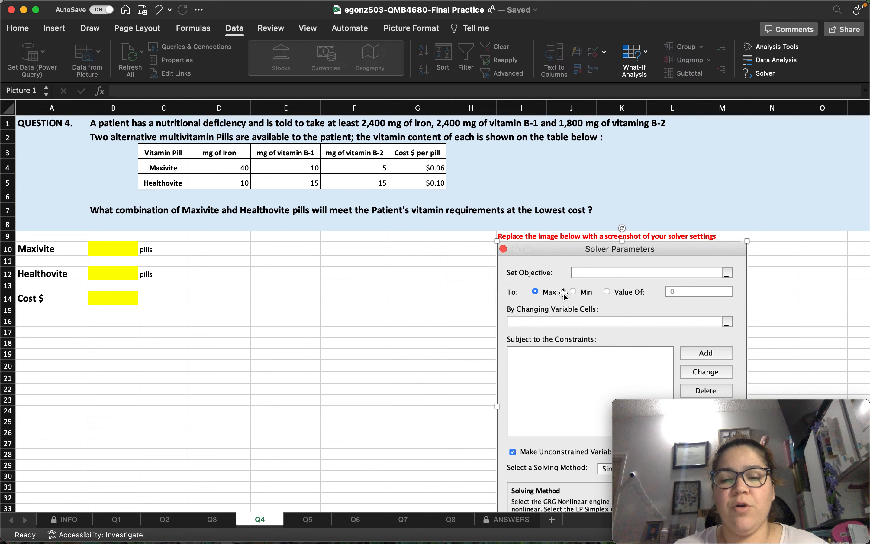
{"action": "left_click", "coordinate": [466, 296]}
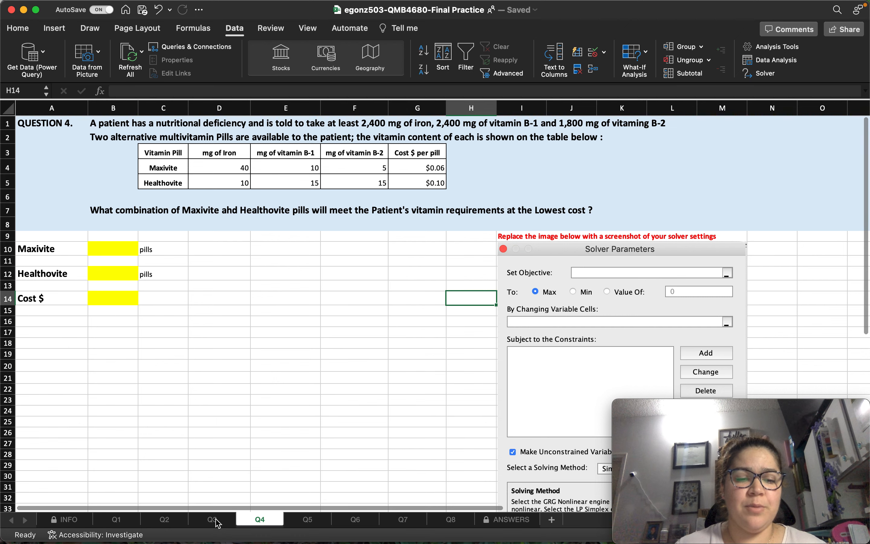
Copy the solver model layout in A15:D31 of sheet Q3 to sheet Q4, starting at A18.
{"action": "scroll", "coordinate": [170, 419], "scroll_direction": "down", "scroll_amount": 5}
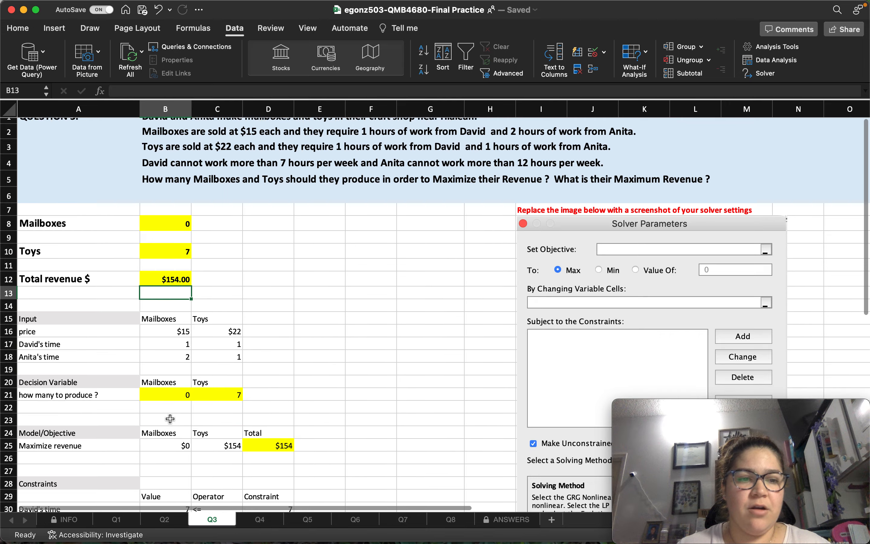
{"action": "scroll", "coordinate": [170, 418], "scroll_direction": "down", "scroll_amount": 1}
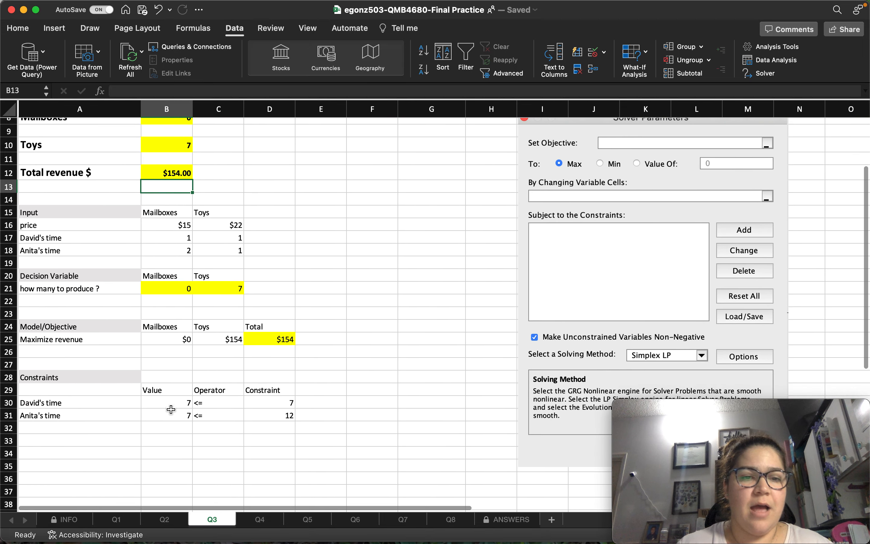
{"action": "left_click_drag", "start_coordinate": [72, 212], "coordinate": [288, 416]}
{"action": "key", "text": "super+c"}
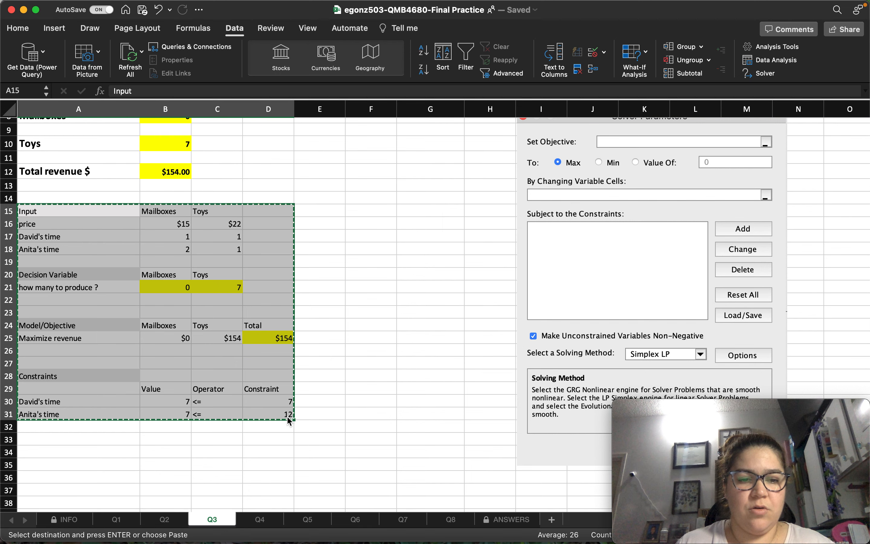
{"action": "left_click", "coordinate": [260, 519]}
{"action": "left_click", "coordinate": [44, 341]}
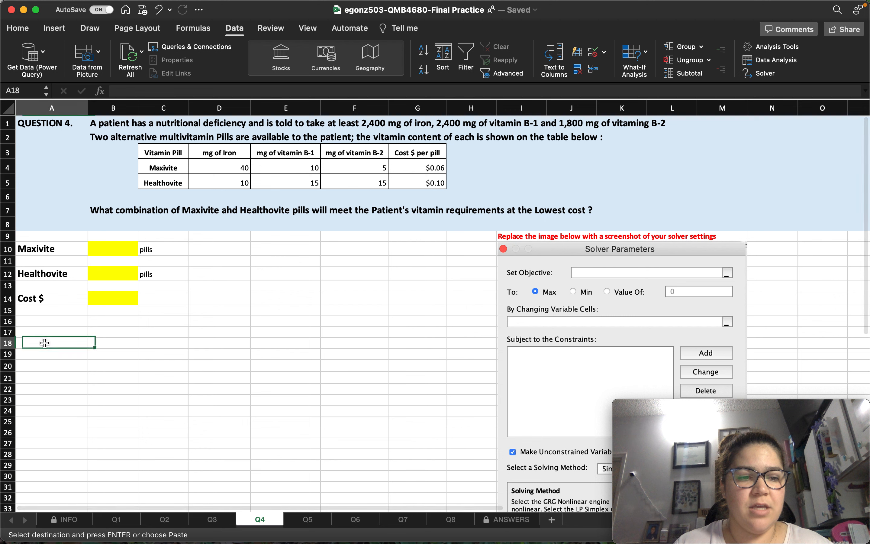
{"action": "key", "text": "super+v"}
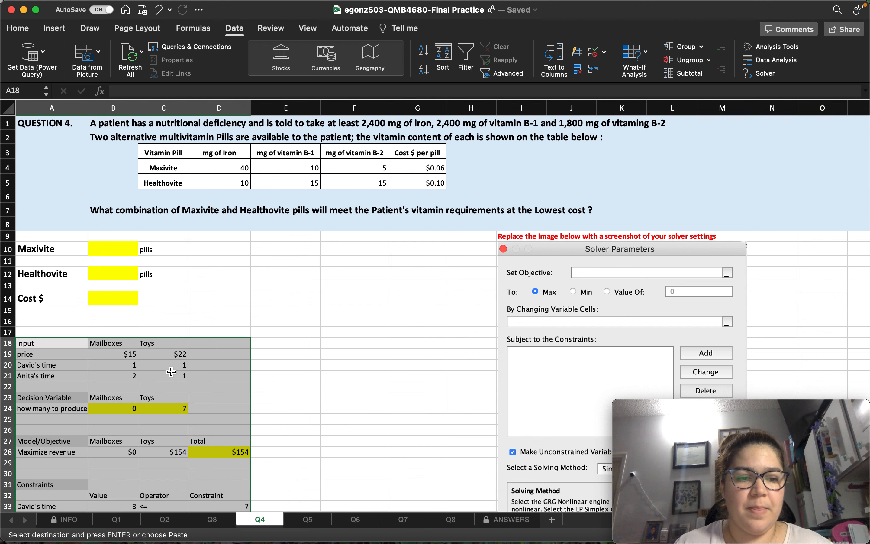
{"action": "left_click", "coordinate": [271, 397]}
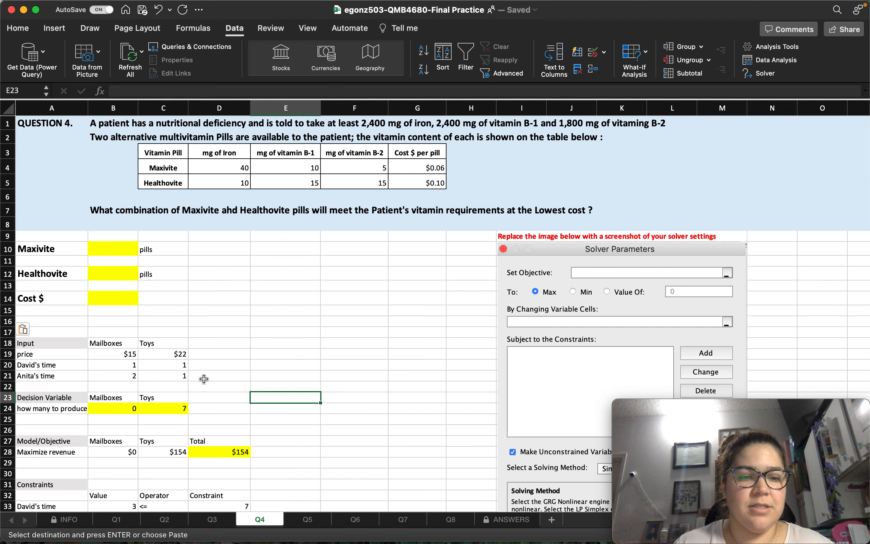
Clear the old Input data in A19:C21 and the product headings in B18:C18.
{"action": "scroll", "coordinate": [204, 379], "scroll_direction": "down", "scroll_amount": 5}
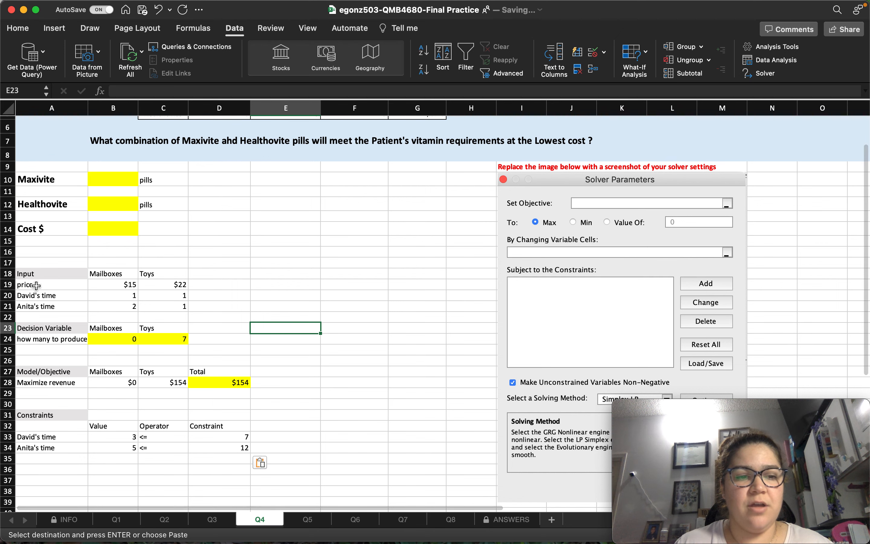
{"action": "left_click", "coordinate": [54, 284]}
{"action": "left_click_drag", "start_coordinate": [121, 285], "coordinate": [178, 308]}
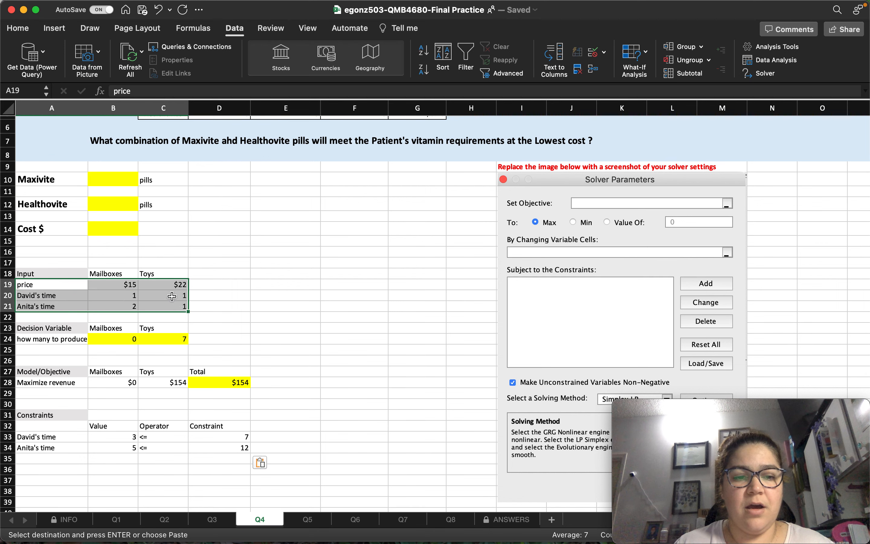
{"action": "right_click", "coordinate": [172, 300]}
{"action": "left_click", "coordinate": [192, 279]}
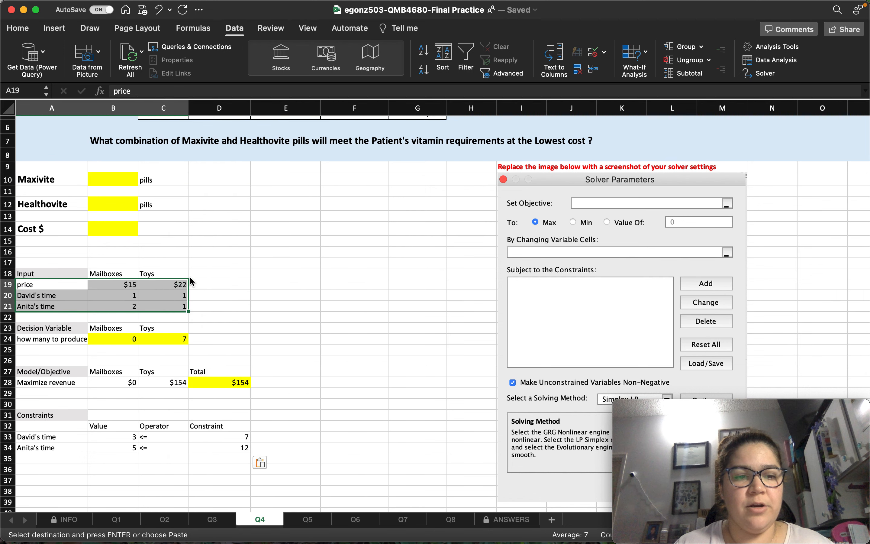
{"action": "left_click_drag", "start_coordinate": [124, 276], "coordinate": [154, 272]}
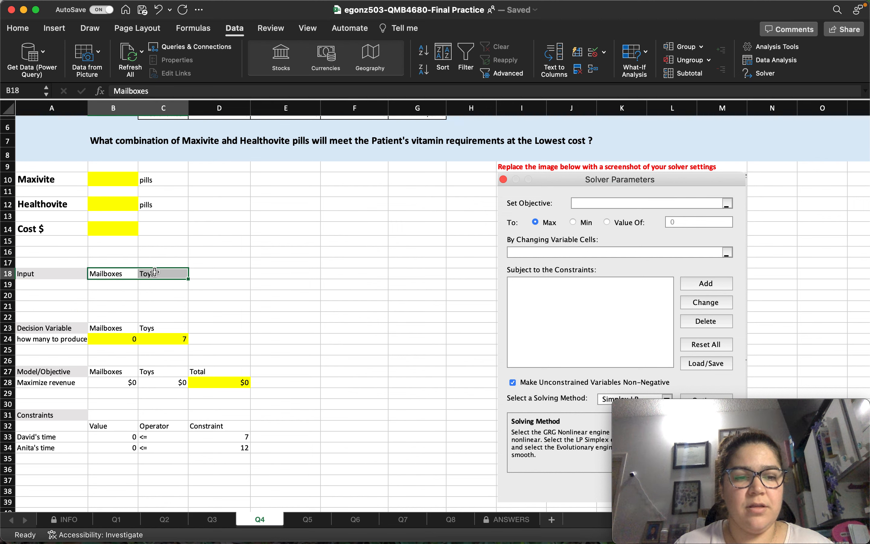
{"action": "key", "text": "Delete"}
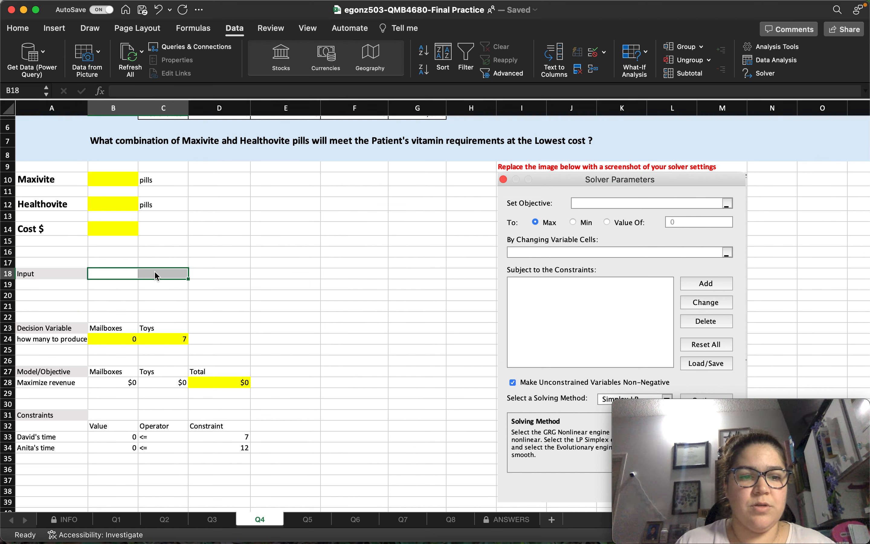
Clear the row label in A24 and the old product headings in B23:C23 of the Decision Variable section.
{"action": "left_click", "coordinate": [54, 340]}
{"action": "key", "text": "Delete"}
{"action": "left_click_drag", "start_coordinate": [112, 326], "coordinate": [149, 327]}
{"action": "key", "text": "Delete"}
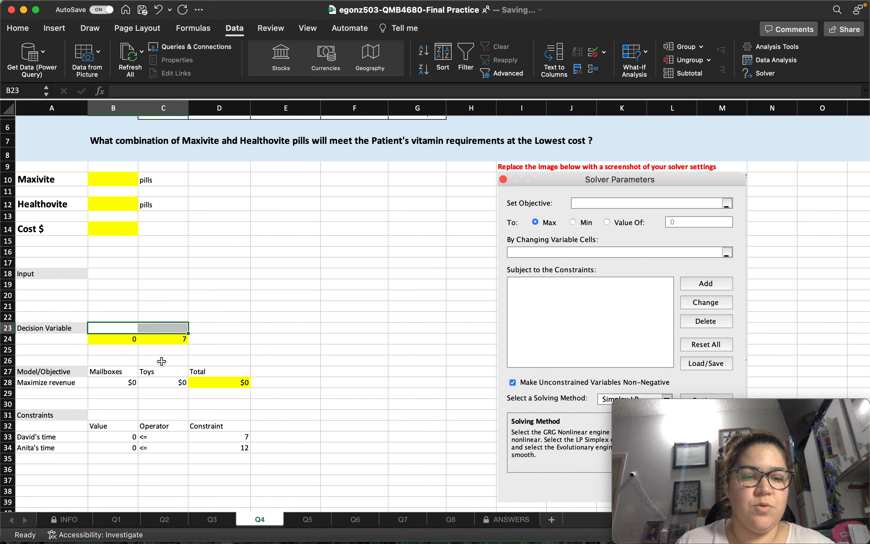
Clear the product headings in B27:C27 and the "Maximize revenue" label in A28, keeping the Total heading.
{"action": "left_click_drag", "start_coordinate": [110, 371], "coordinate": [199, 370]}
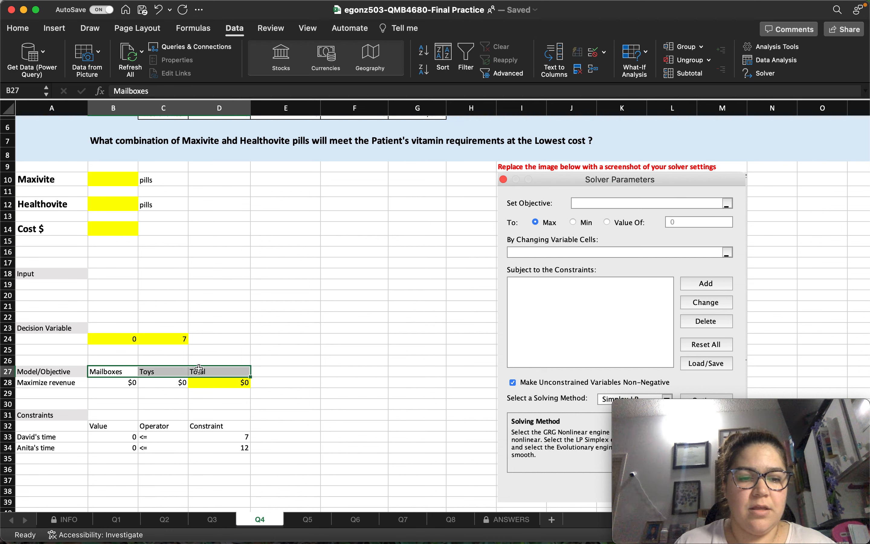
{"action": "left_click", "coordinate": [157, 373]}
{"action": "left_click_drag", "start_coordinate": [115, 370], "coordinate": [151, 371]}
{"action": "key", "text": "Delete"}
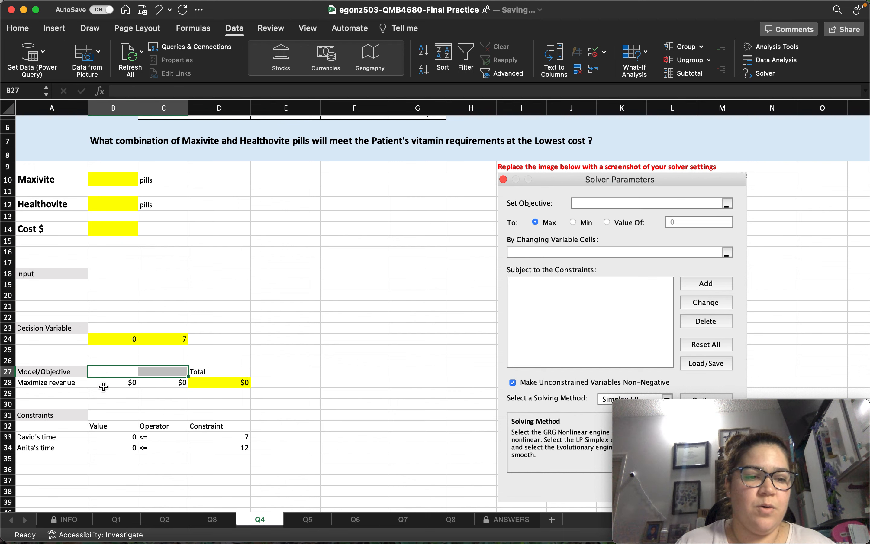
{"action": "left_click", "coordinate": [63, 382]}
{"action": "key", "text": "Delete"}
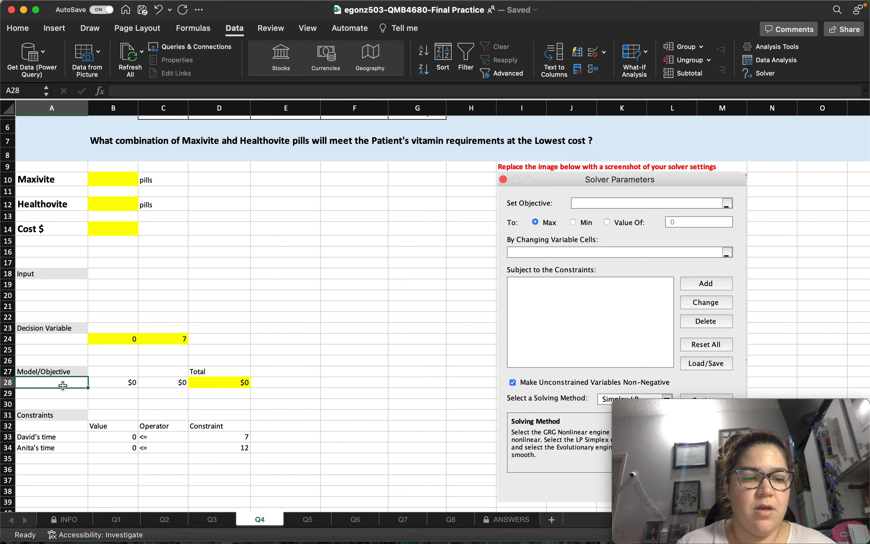
Clear the old constraint labels in A33:A34 and the limit values in D33:D34.
{"action": "left_click_drag", "start_coordinate": [34, 438], "coordinate": [39, 453]}
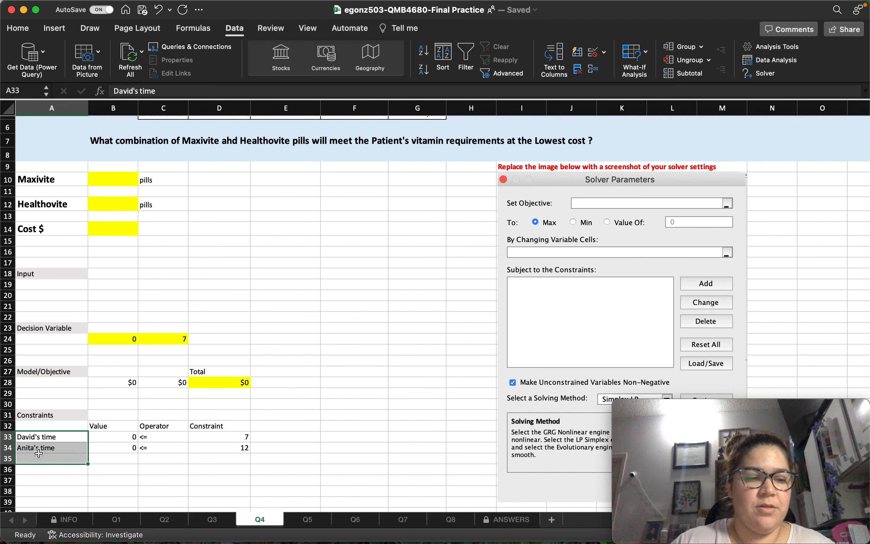
{"action": "key", "text": "Delete"}
{"action": "left_click_drag", "start_coordinate": [231, 438], "coordinate": [231, 443]}
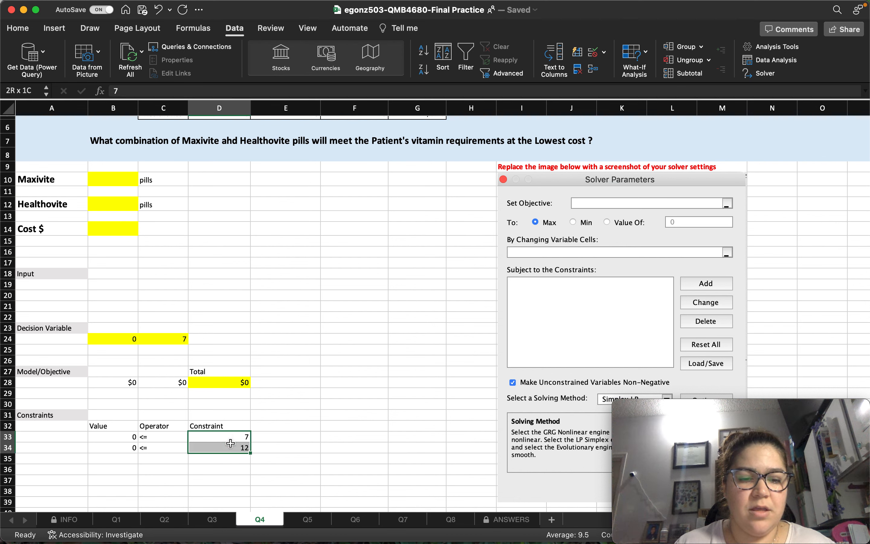
{"action": "key", "text": "Delete"}
{"action": "left_click", "coordinate": [304, 417]}
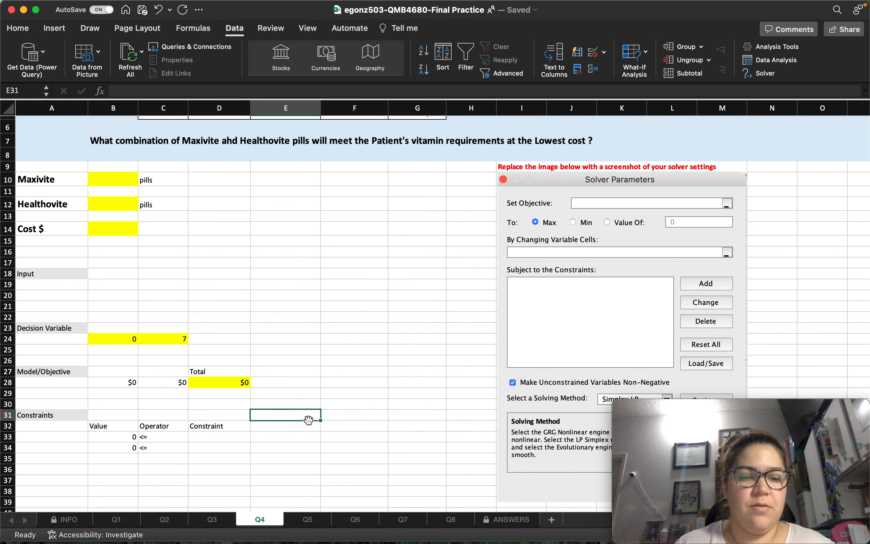
Copy the Maxivite name from the pill table into B18 as the first Input column heading.
{"action": "left_click", "coordinate": [61, 289]}
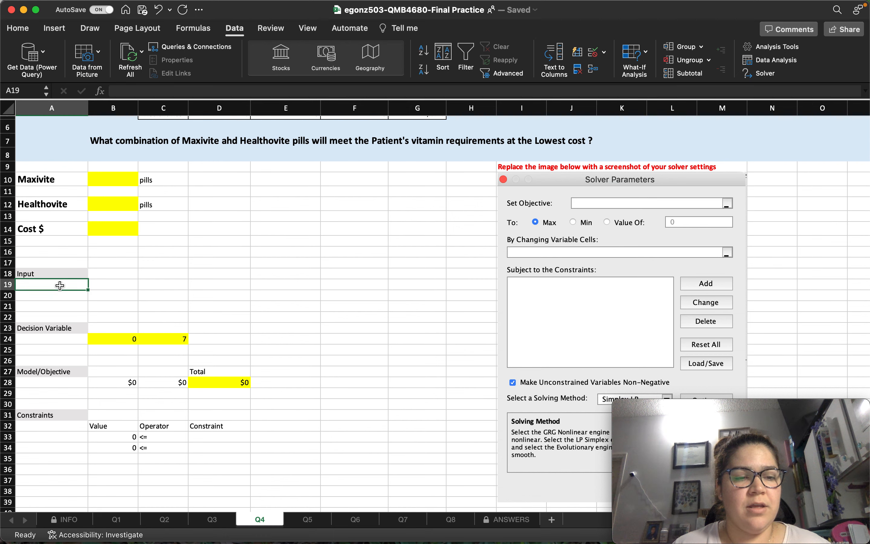
{"action": "scroll", "coordinate": [138, 318], "scroll_direction": "up", "scroll_amount": 3}
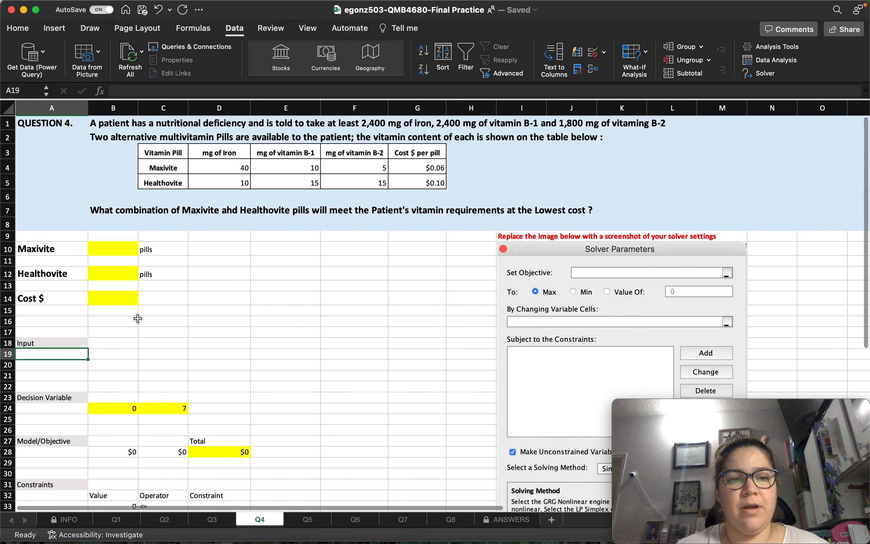
{"action": "left_click", "coordinate": [167, 168]}
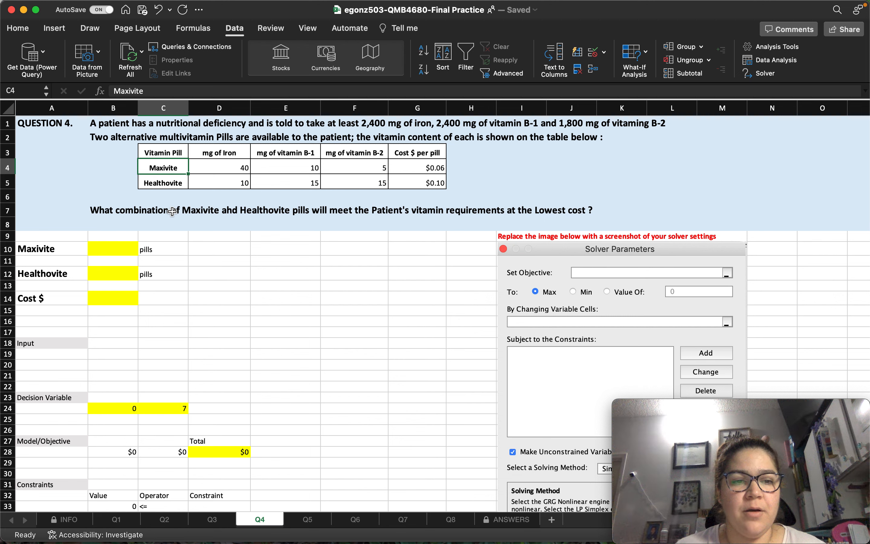
{"action": "left_click", "coordinate": [170, 183]}
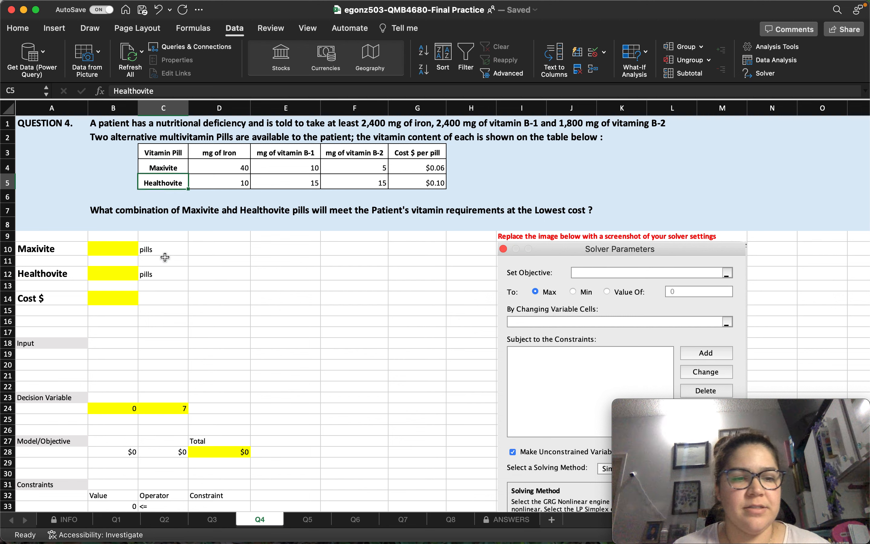
{"action": "left_click", "coordinate": [164, 166]}
{"action": "key", "text": "super+c"}
{"action": "left_click", "coordinate": [118, 344]}
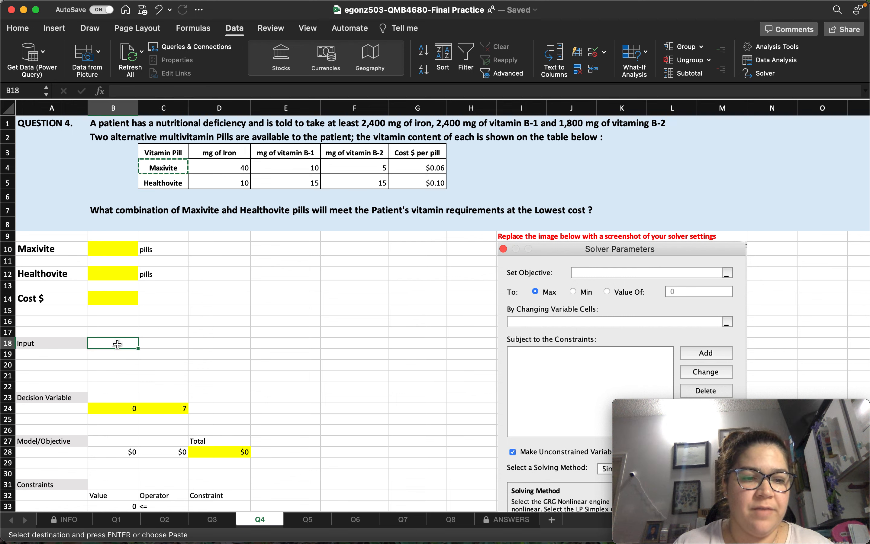
{"action": "key", "text": "Return"}
{"action": "key", "text": "super+v"}
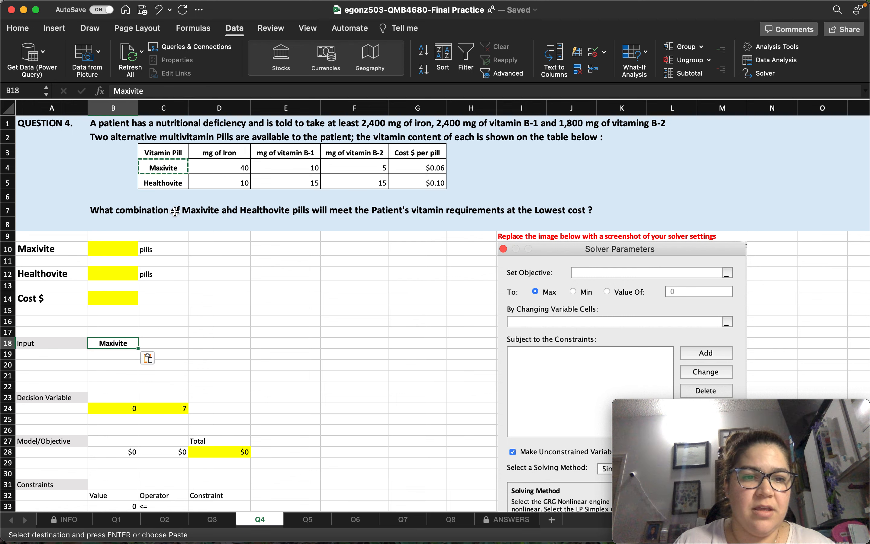
Copy the Healthovite name from the pill table into C18 as the second Input column heading.
{"action": "left_click", "coordinate": [173, 181]}
{"action": "key", "text": "super+c"}
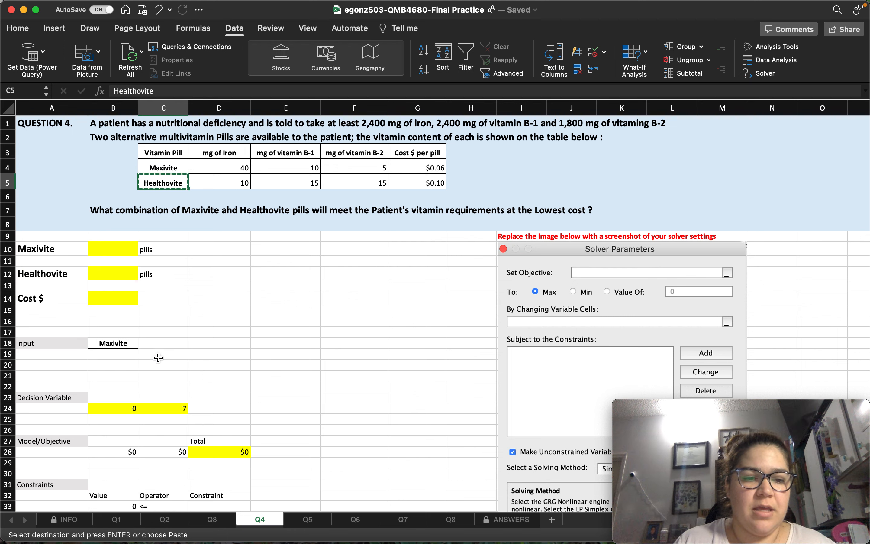
{"action": "left_click", "coordinate": [159, 344]}
{"action": "key", "text": "super+v"}
Label A19 in the Input section as Cost.
{"action": "left_click", "coordinate": [103, 360]}
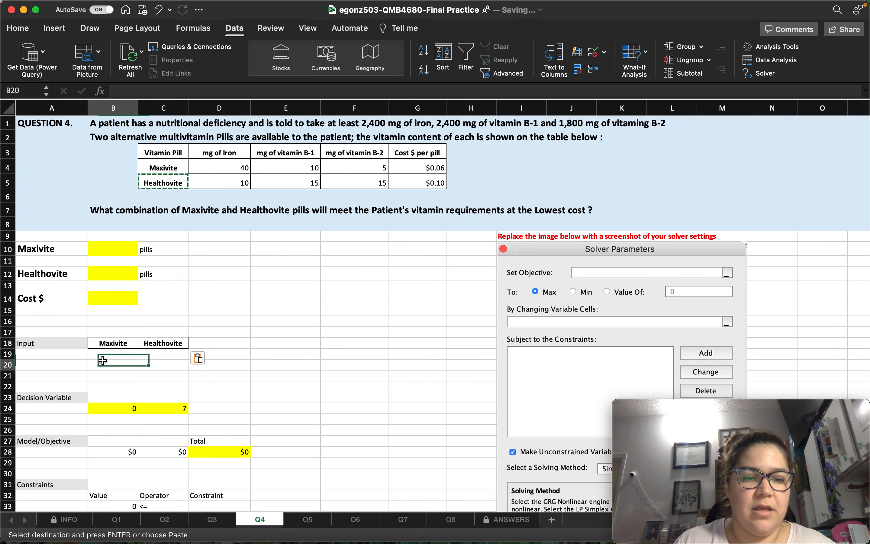
{"action": "left_click", "coordinate": [73, 353]}
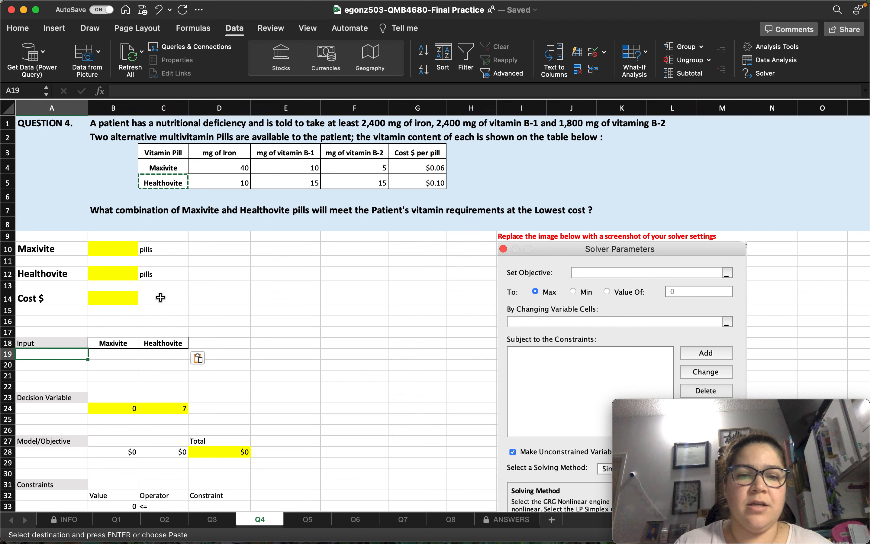
{"action": "type", "text": "Cost"}
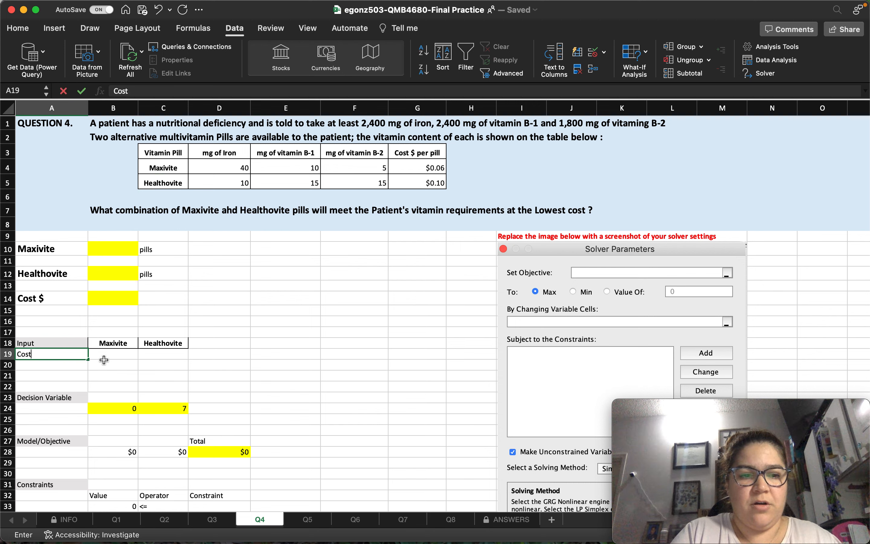
{"action": "left_click", "coordinate": [104, 359]}
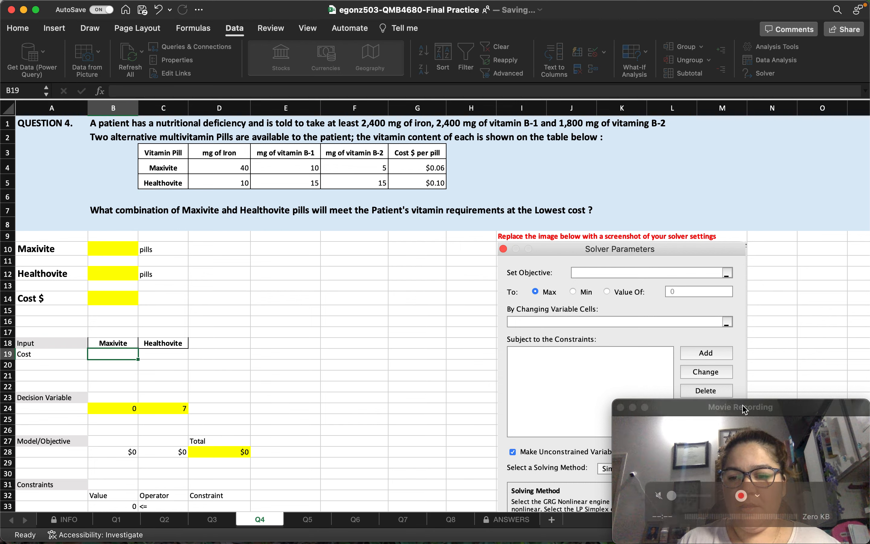
Enter the cost per pill in the Cost row: 0.06 for Maxivite in B19 and 0.10 for Healthovite in C19.
{"action": "left_click_drag", "start_coordinate": [793, 410], "coordinate": [793, 312]}
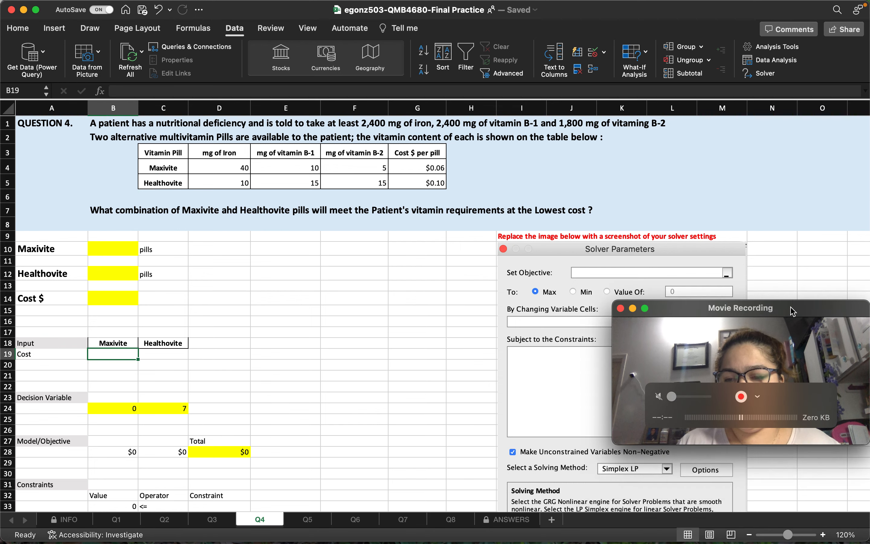
{"action": "left_click", "coordinate": [823, 534]}
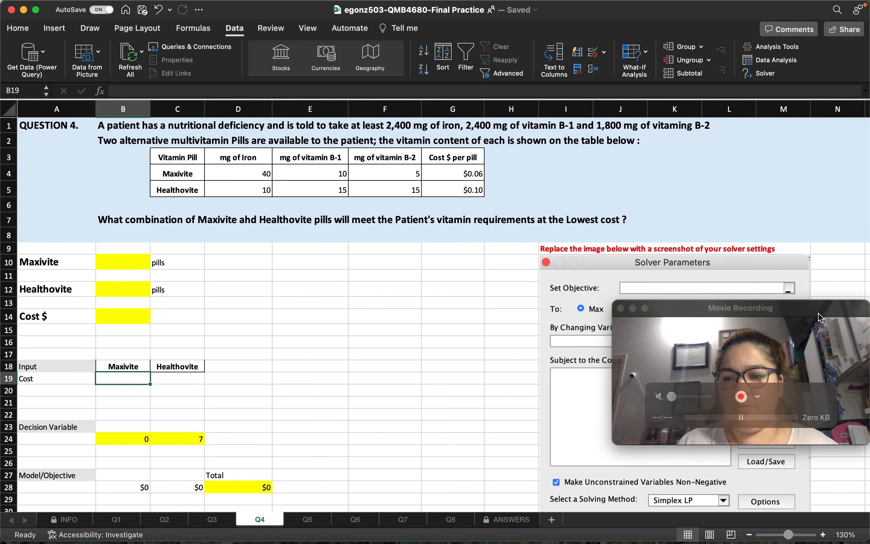
{"action": "left_click_drag", "start_coordinate": [826, 306], "coordinate": [825, 406]}
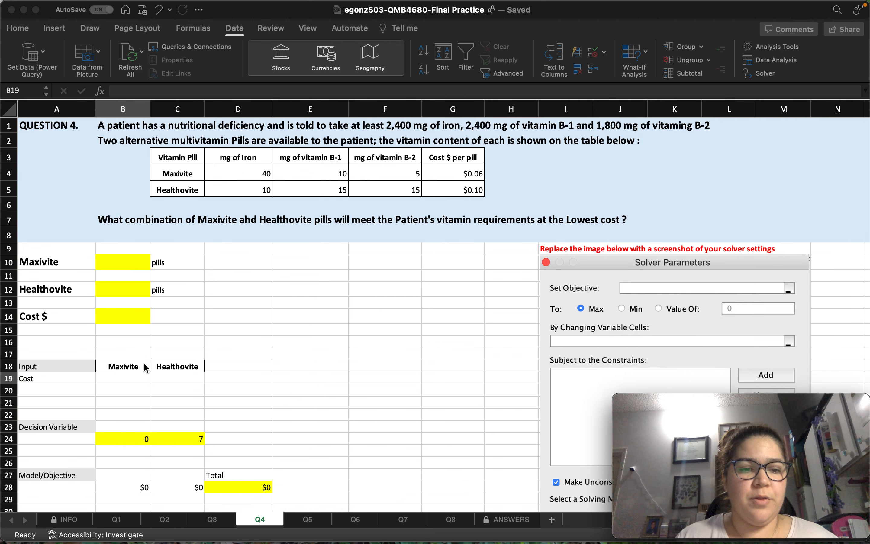
{"action": "left_click", "coordinate": [103, 382]}
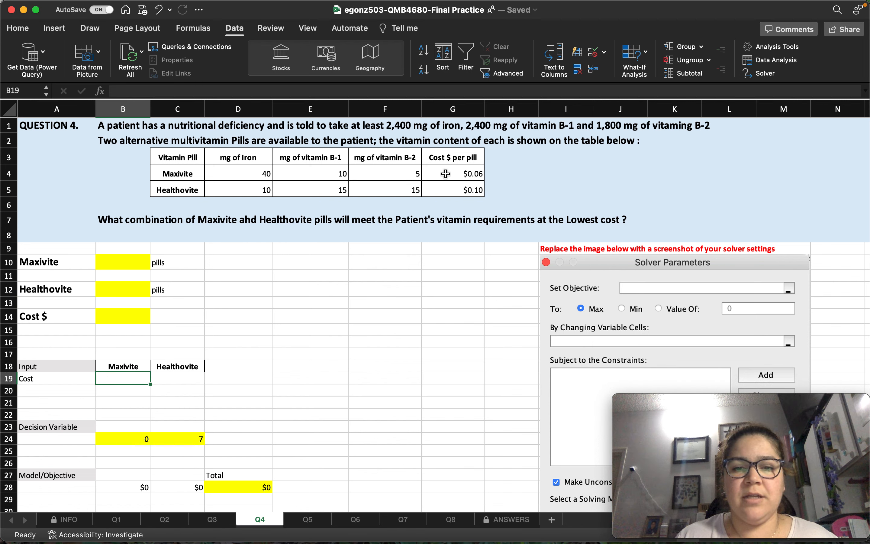
{"action": "type", "text": "0.06"}
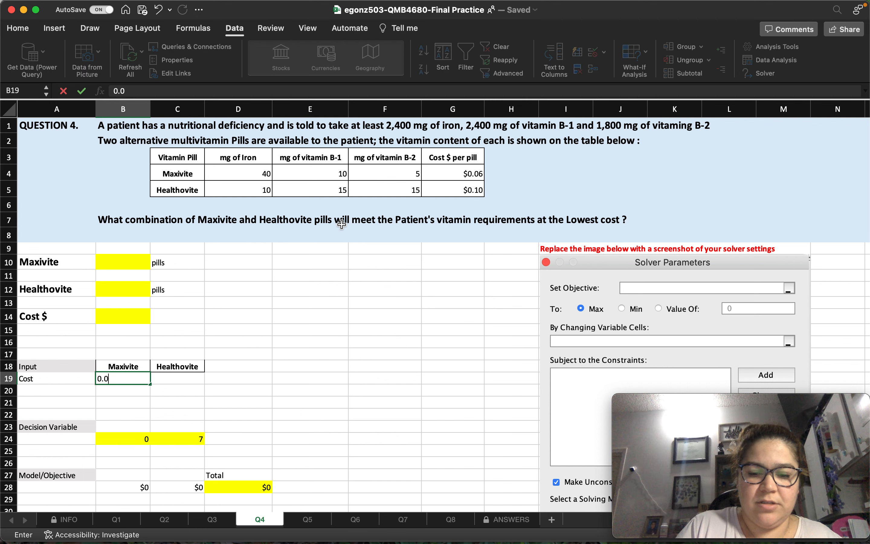
{"action": "key", "text": "Tab"}
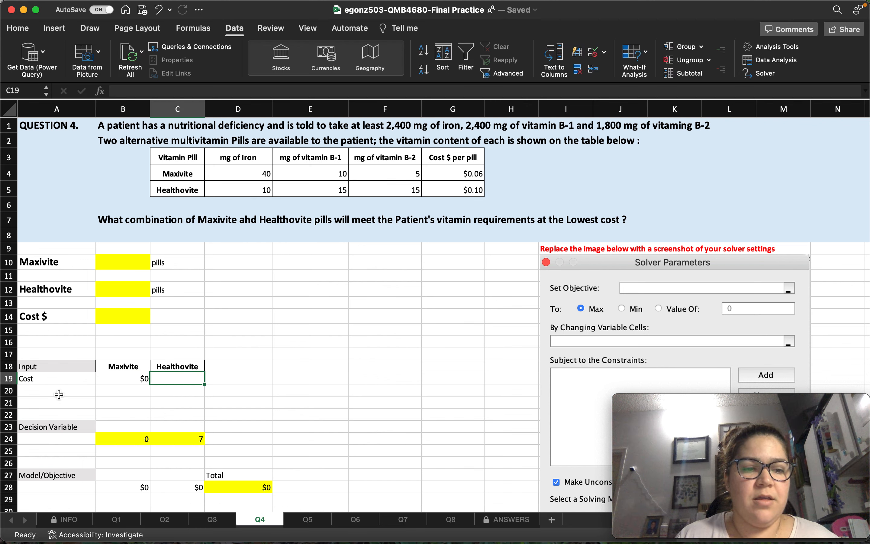
{"action": "left_click", "coordinate": [453, 189]}
{"action": "left_click", "coordinate": [180, 380]}
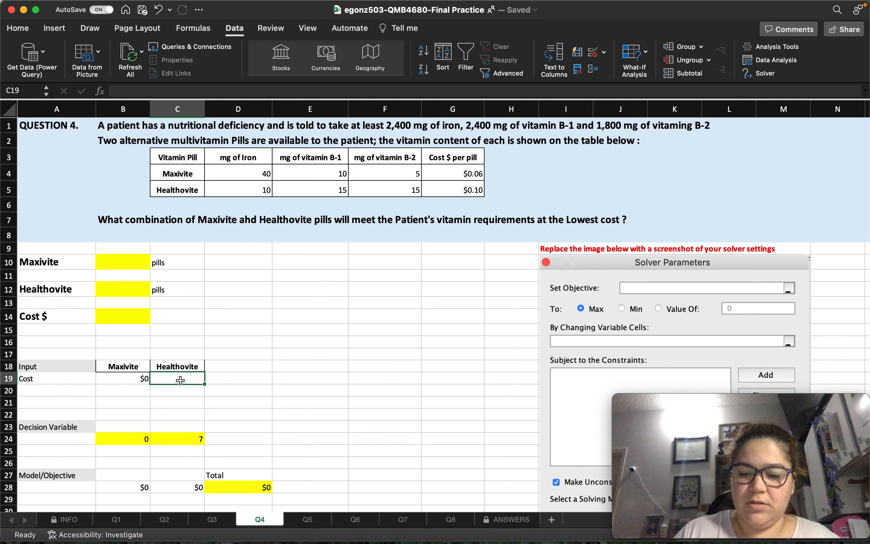
{"action": "type", "text": "0.10"}
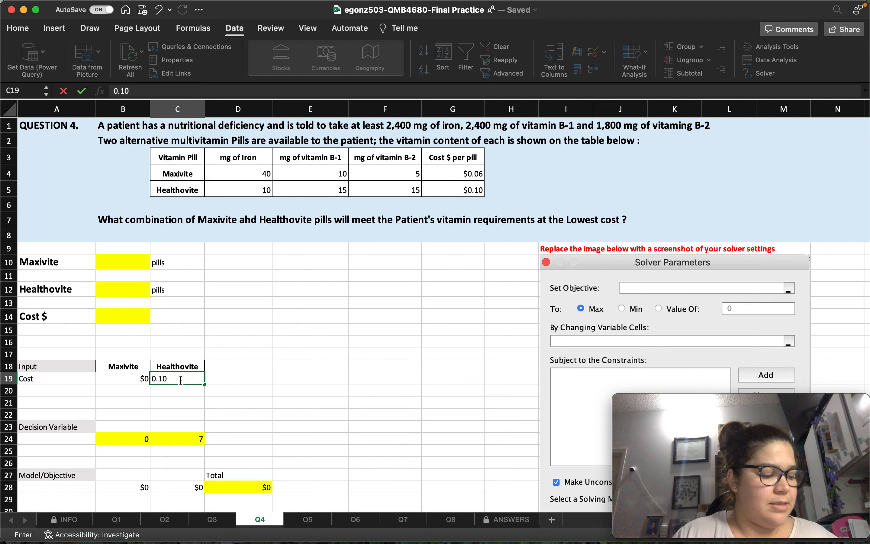
{"action": "key", "text": "Tab"}
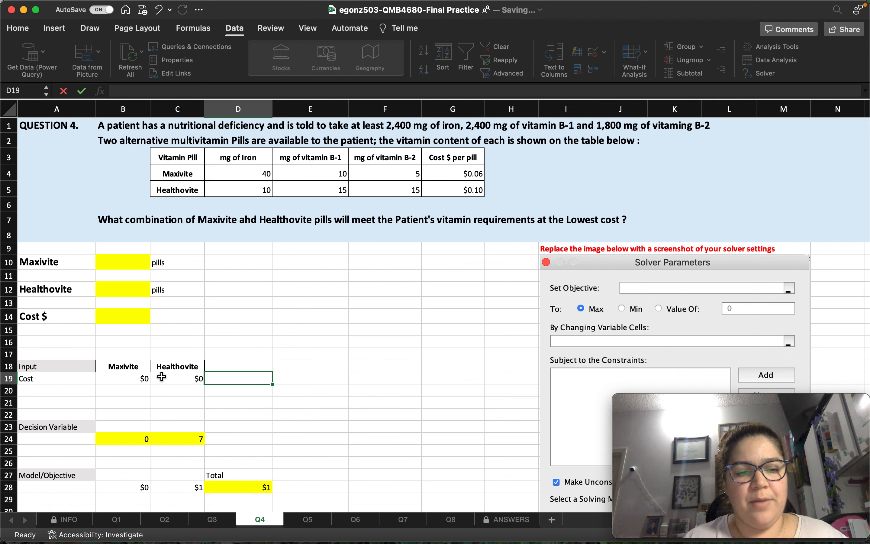
Format the pill costs in B19:C19 to show two decimal places.
{"action": "left_click_drag", "start_coordinate": [124, 380], "coordinate": [176, 380]}
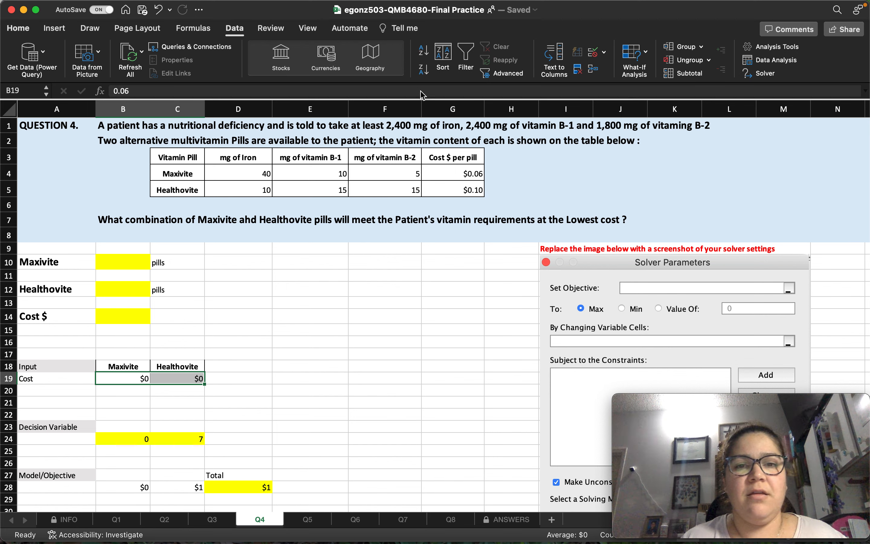
{"action": "left_click", "coordinate": [486, 72]}
{"action": "left_click", "coordinate": [487, 72]}
{"action": "left_click", "coordinate": [395, 351]}
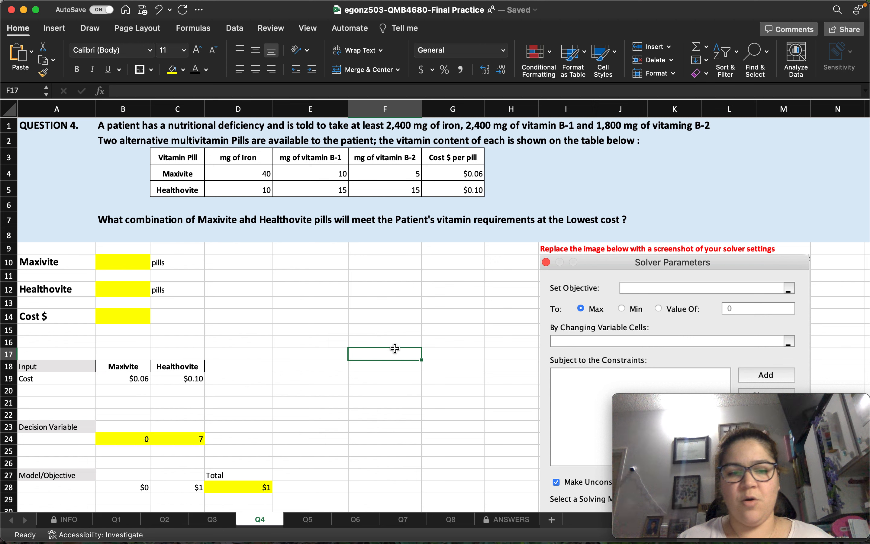
Label the vitamin content rows in A20:A22 as "mg of iron", "B-1" and "B-2".
{"action": "left_click", "coordinate": [63, 391]}
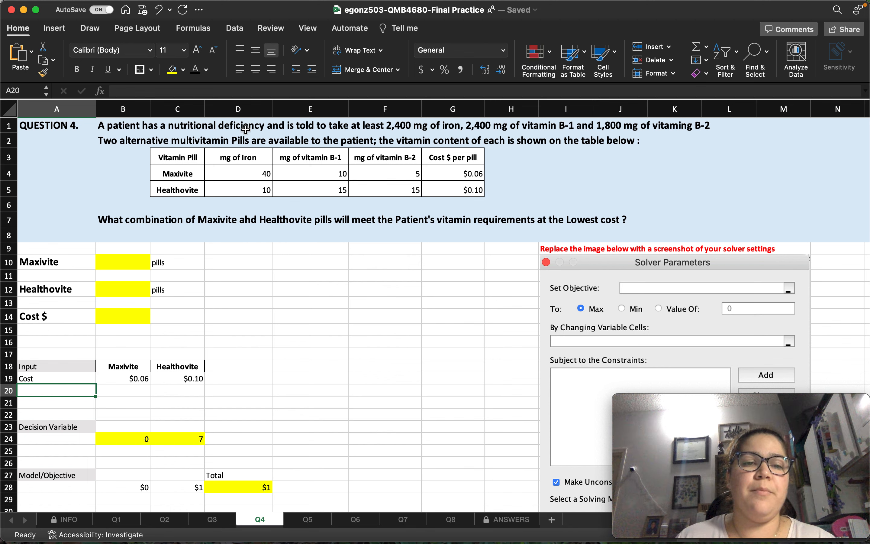
{"action": "left_click", "coordinate": [242, 173]}
{"action": "left_click", "coordinate": [321, 173]}
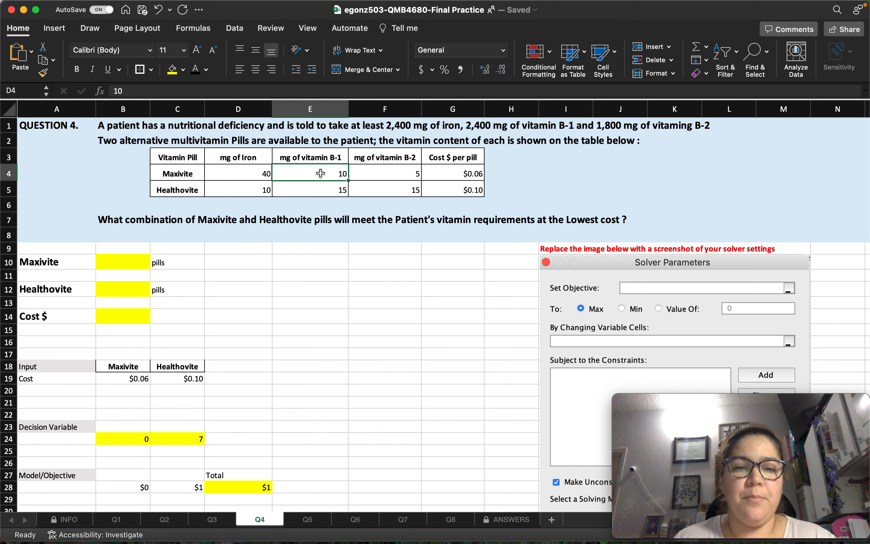
{"action": "left_click", "coordinate": [393, 170]}
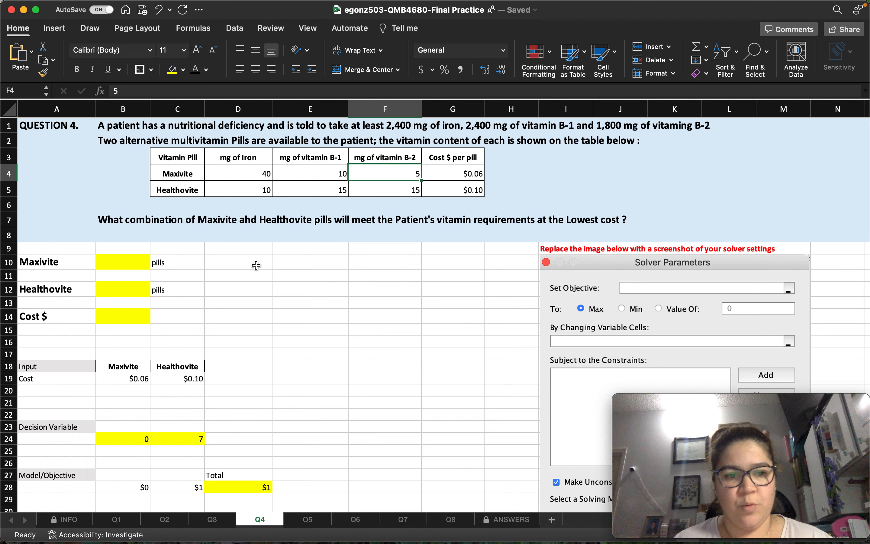
{"action": "left_click", "coordinate": [43, 390]}
{"action": "type", "text": "M"}
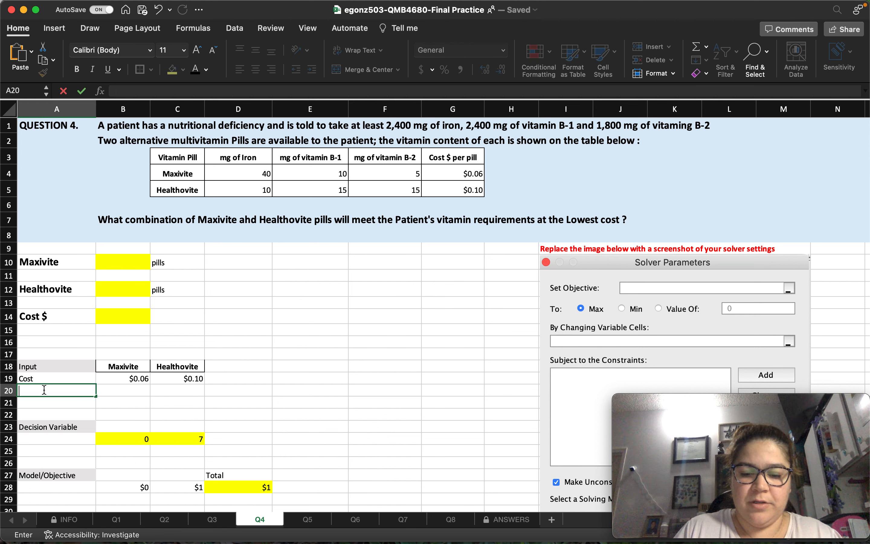
{"action": "type", "text": "mg of iron"}
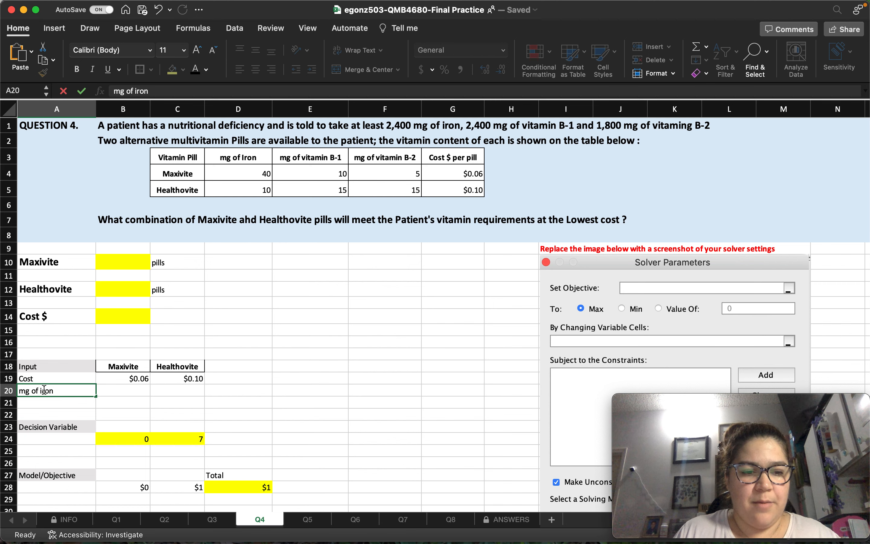
{"action": "key", "text": "Return"}
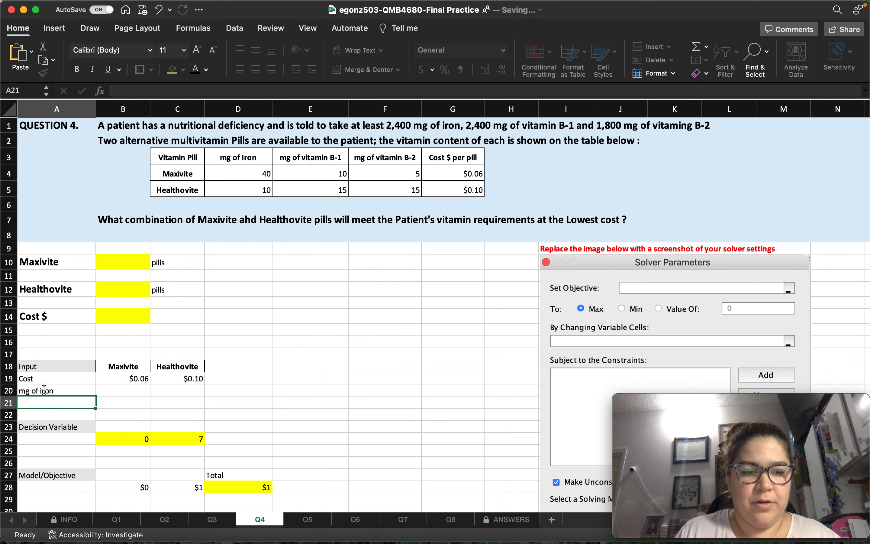
{"action": "type", "text": "B"}
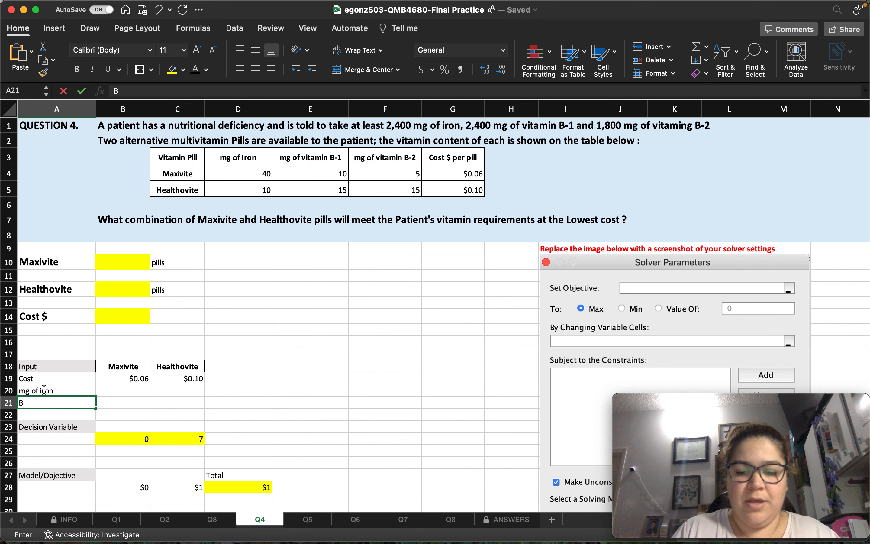
{"action": "type", "text": "-1"}
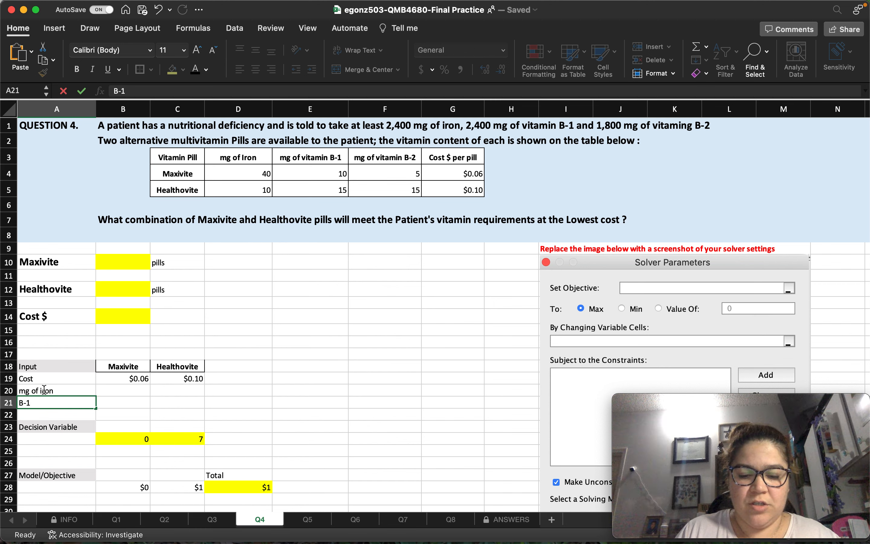
{"action": "key", "text": "Return"}
{"action": "type", "text": "B-2"}
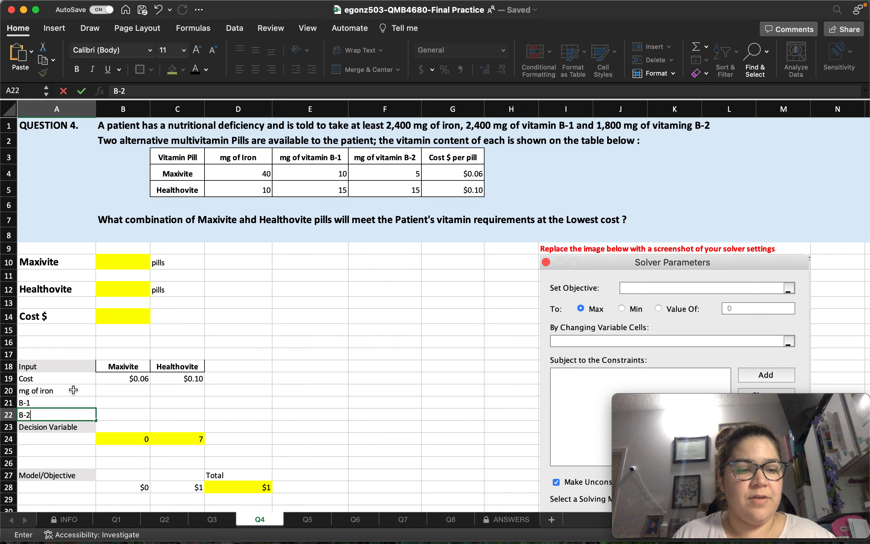
{"action": "left_click", "coordinate": [144, 403]}
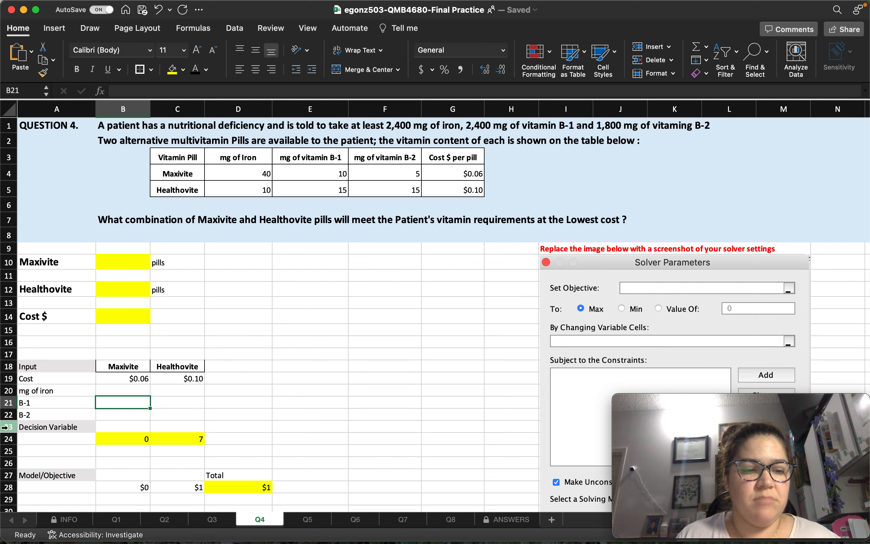
Insert a blank row above the Decision Variable heading to separate it from the Input section.
{"action": "right_click", "coordinate": [5, 427]}
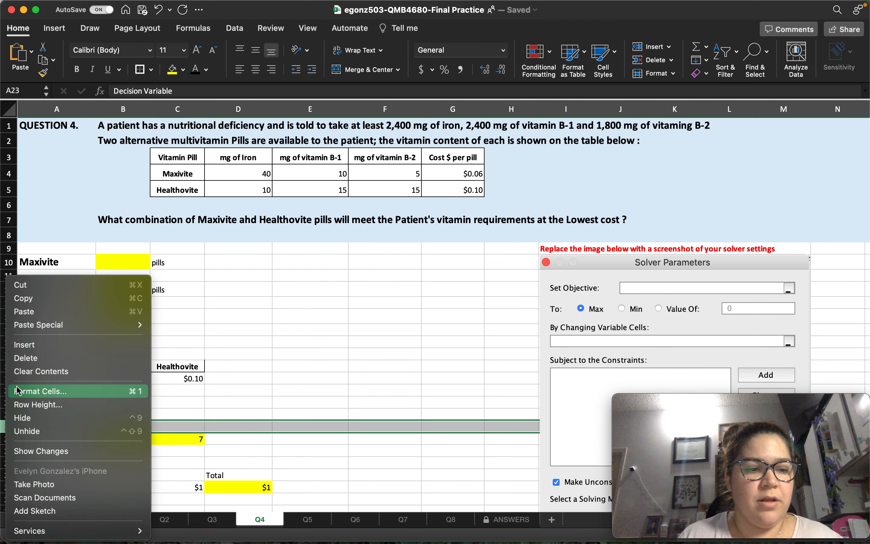
{"action": "left_click", "coordinate": [22, 348]}
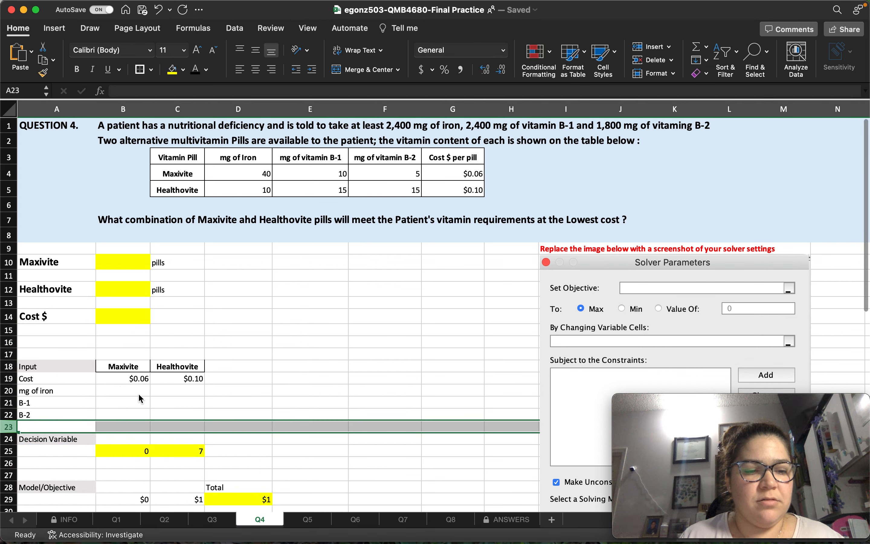
{"action": "left_click", "coordinate": [198, 427]}
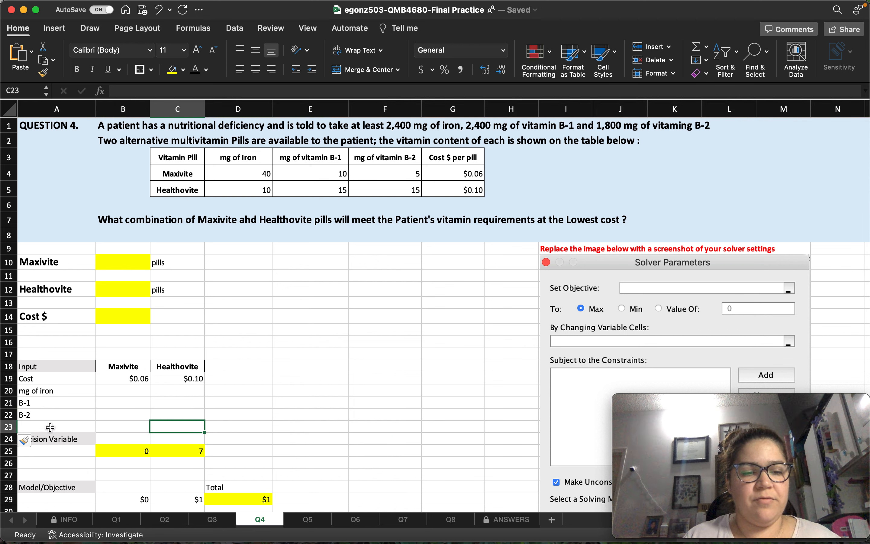
{"action": "left_click", "coordinate": [211, 402]}
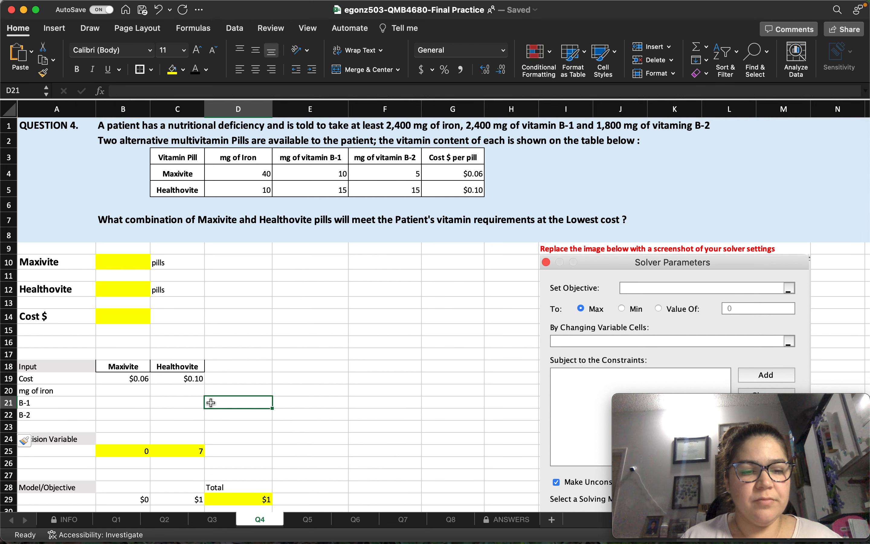
Enter the iron content per pill in B20:C20: 40 for Maxivite and 10 for Healthovite.
{"action": "left_click", "coordinate": [132, 391]}
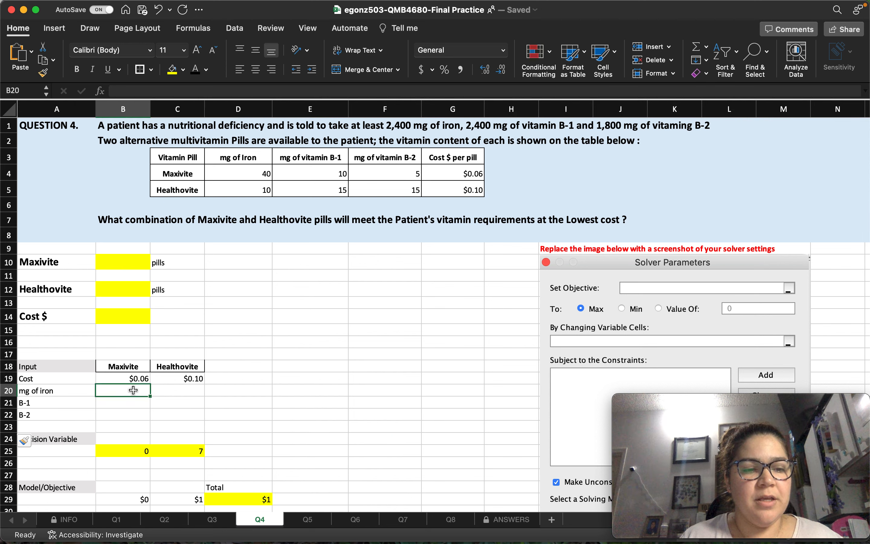
{"action": "left_click", "coordinate": [254, 173]}
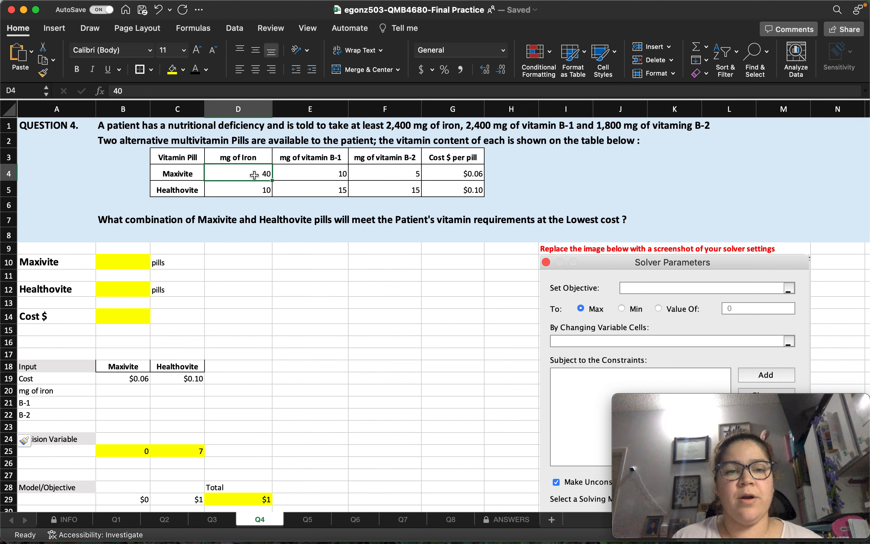
{"action": "left_click", "coordinate": [257, 184]}
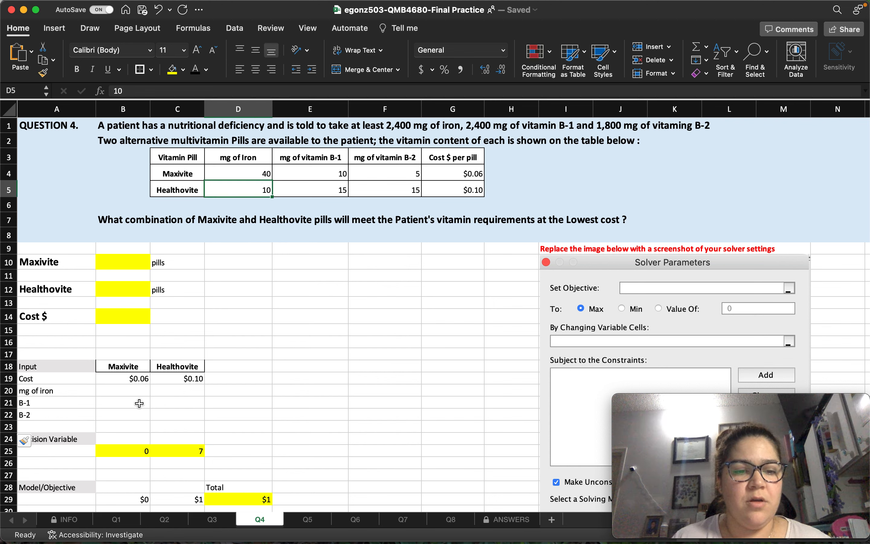
{"action": "left_click", "coordinate": [138, 388]}
{"action": "type", "text": "40"}
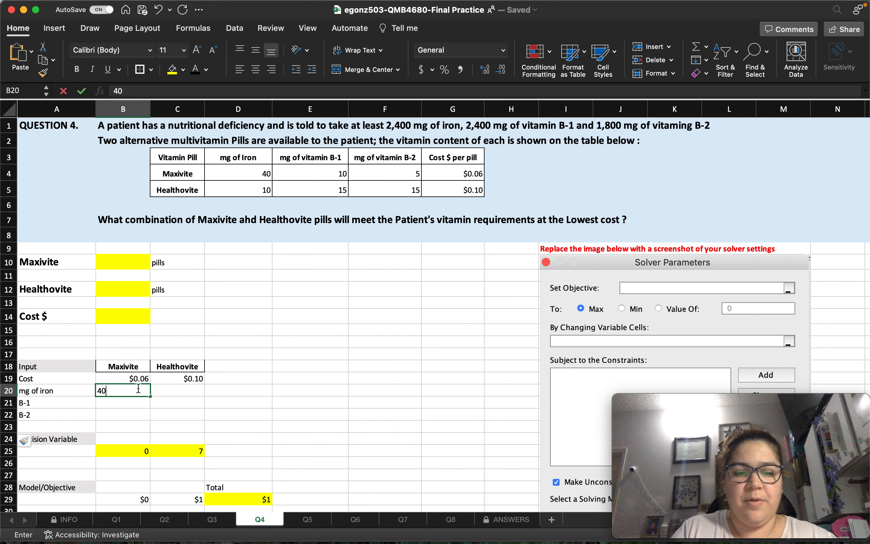
{"action": "key", "text": "Tab"}
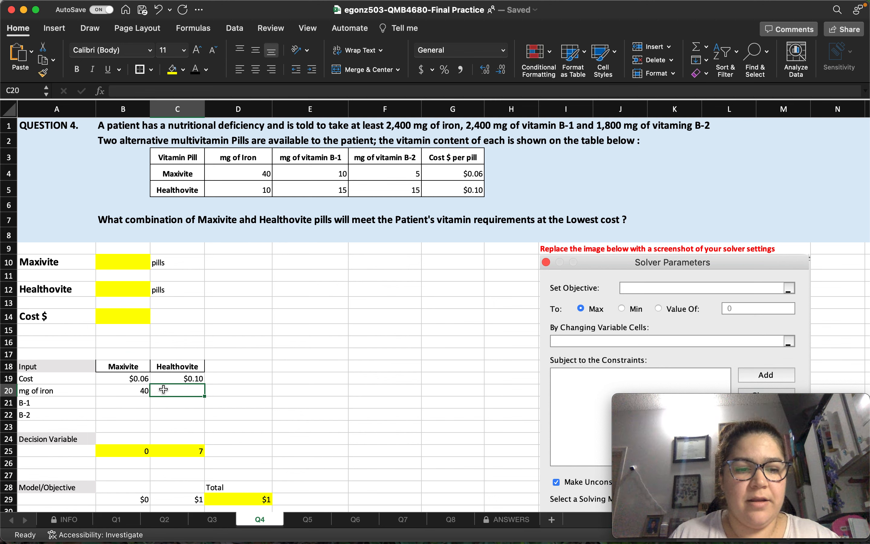
{"action": "type", "text": "10"}
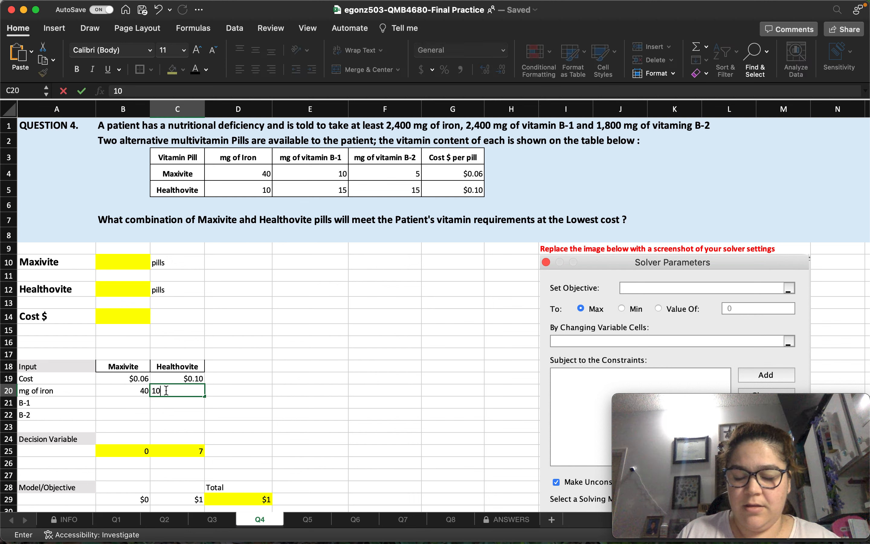
{"action": "key", "text": "Return"}
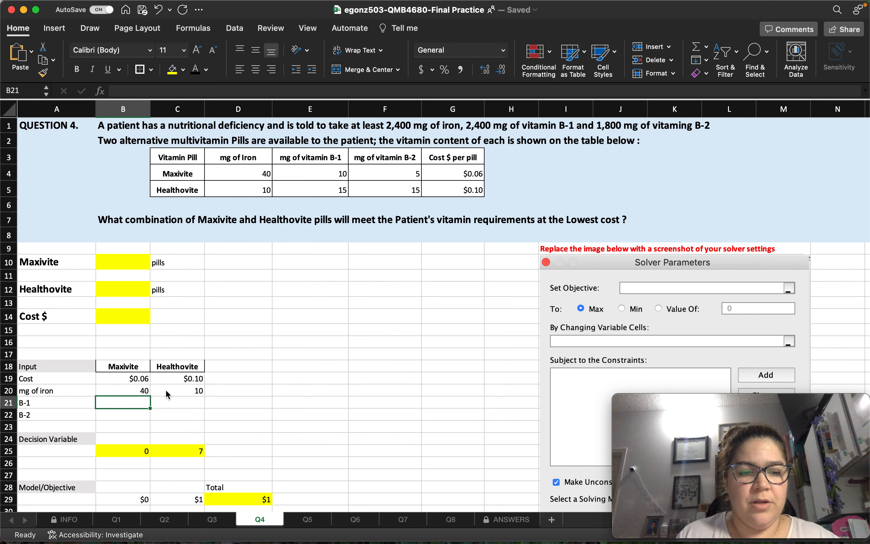
Enter the vitamin contents for Maxivite and Healthovite: B-1 as 10 and 15 in B21:C21, B-2 as 5 and 15 in B22:C22.
{"action": "type", "text": "10"}
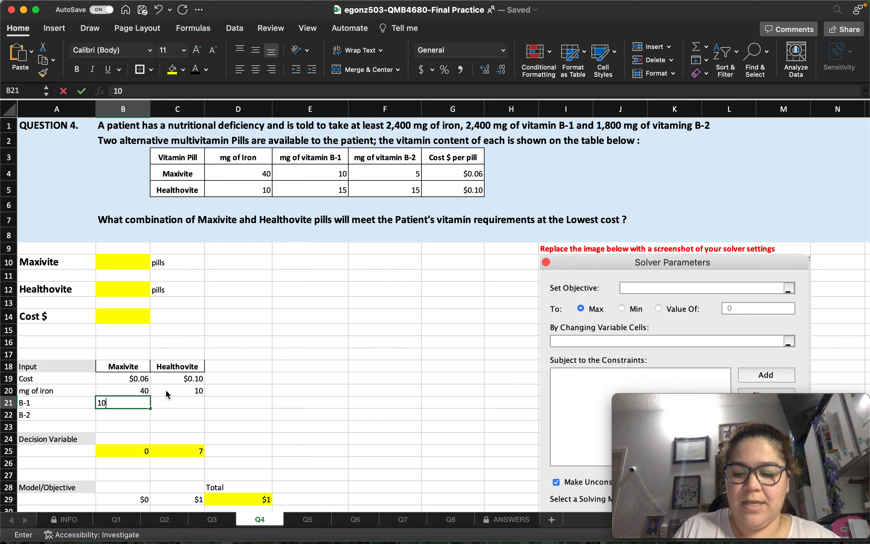
{"action": "key", "text": "Tab"}
{"action": "type", "text": "15"}
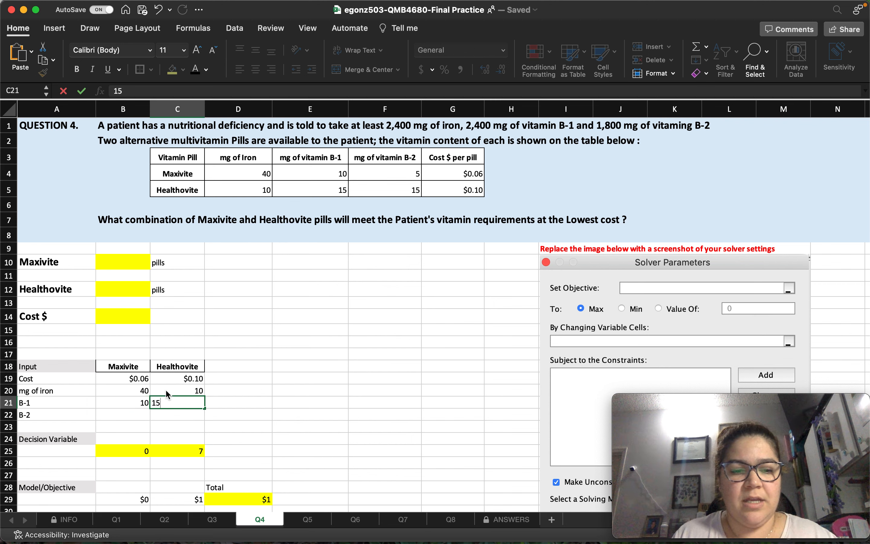
{"action": "key", "text": "Down"}
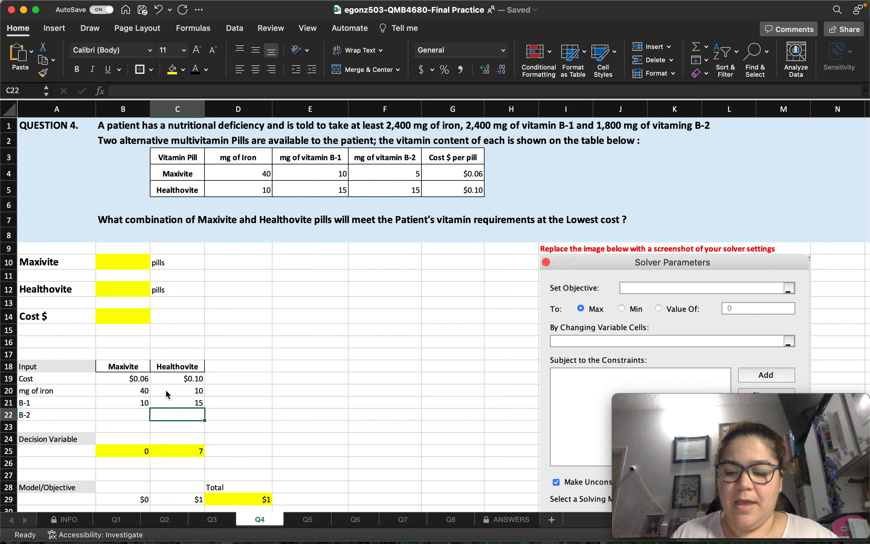
{"action": "key", "text": "Left"}
{"action": "type", "text": "5"}
{"action": "left_click", "coordinate": [188, 414]}
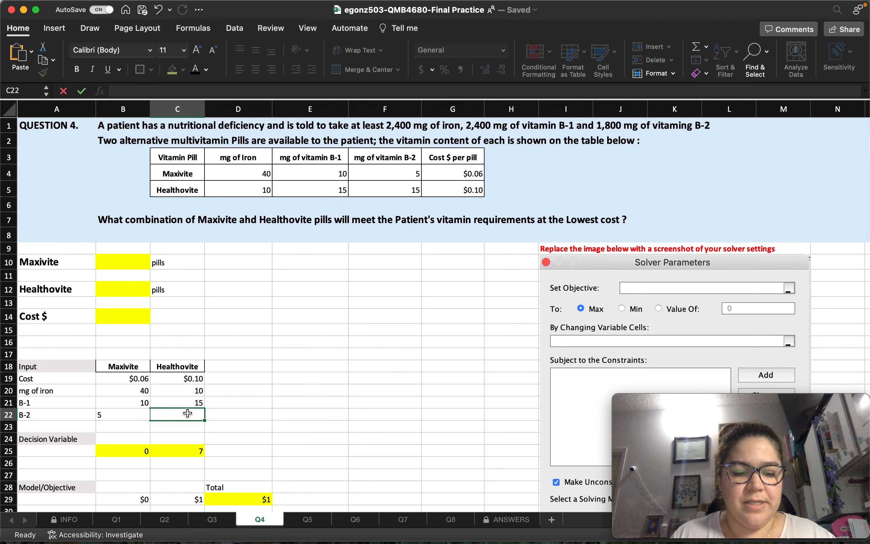
{"action": "type", "text": "15"}
{"action": "left_click", "coordinate": [282, 419]}
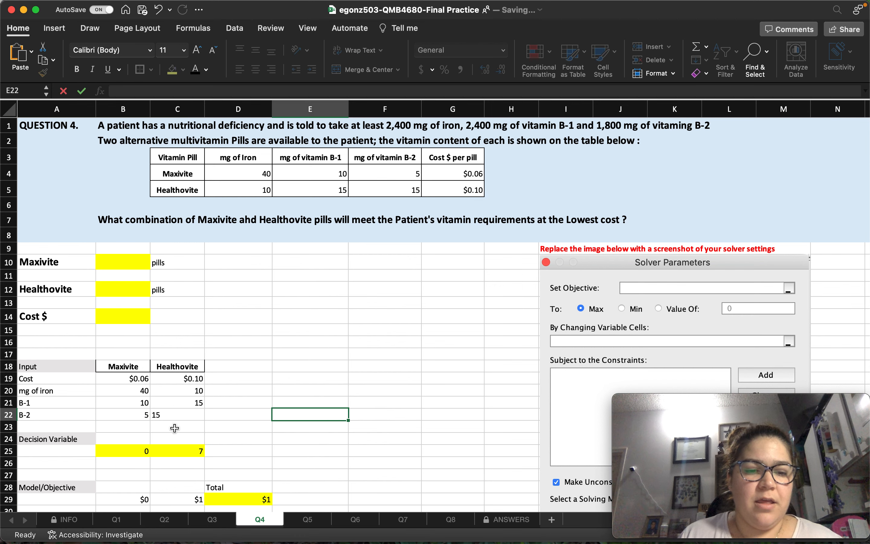
Label the decision variable row in A25 as "Combination of pills".
{"action": "scroll", "coordinate": [178, 426], "scroll_direction": "down", "scroll_amount": 2}
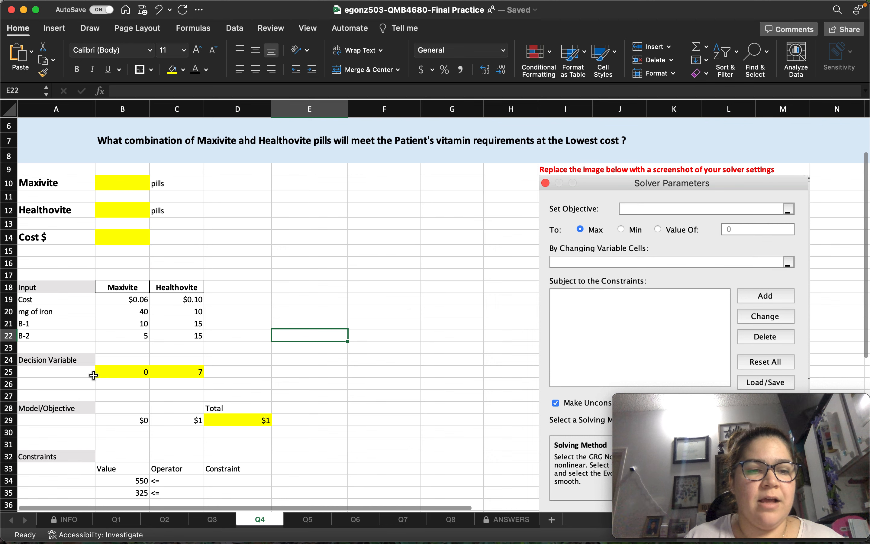
{"action": "scroll", "coordinate": [75, 371], "scroll_direction": "up", "scroll_amount": 2}
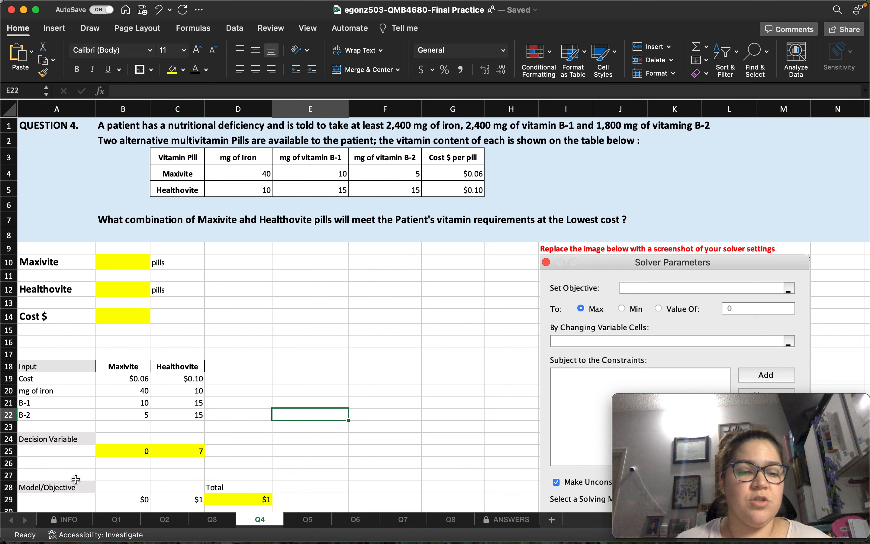
{"action": "left_click", "coordinate": [68, 453]}
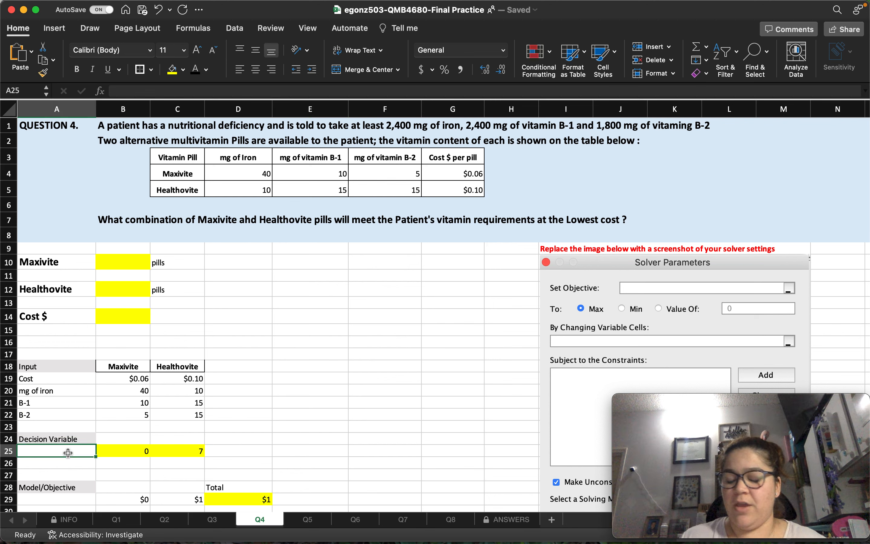
{"action": "type", "text": "Combi"}
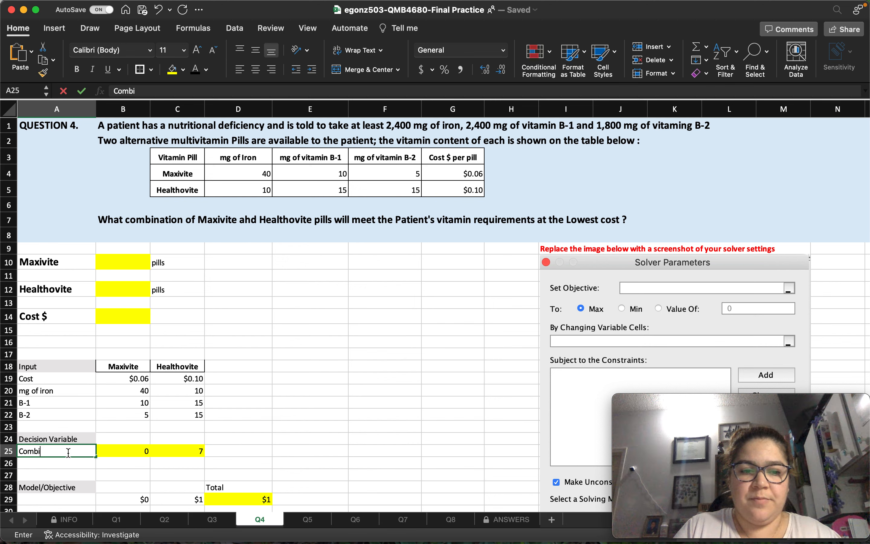
{"action": "type", "text": "nation"}
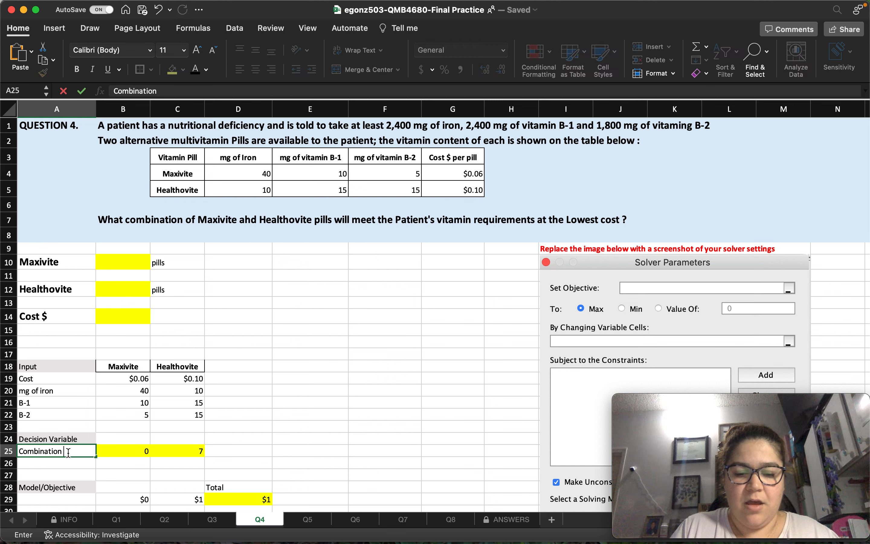
{"action": "type", "text": " of pills"}
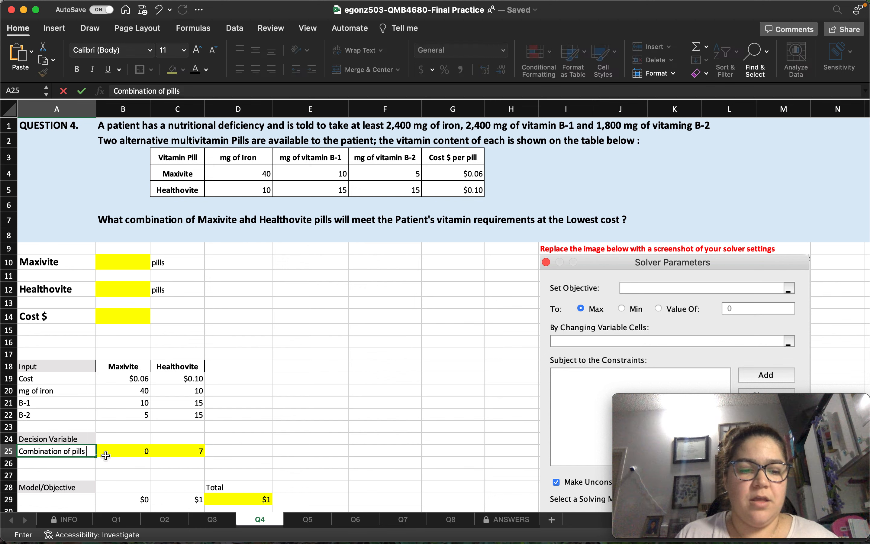
{"action": "left_click", "coordinate": [123, 463]}
Copy the Maxivite and Healthovite headings from B18:C18 to B24:C24 beside the Decision Variable heading.
{"action": "left_click_drag", "start_coordinate": [123, 367], "coordinate": [182, 369]}
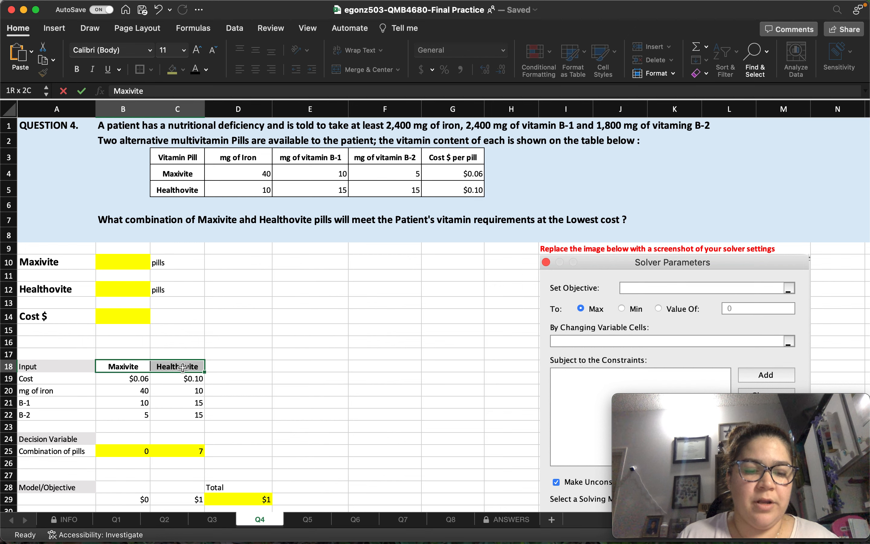
{"action": "key", "text": "super+c"}
{"action": "left_click", "coordinate": [132, 438]}
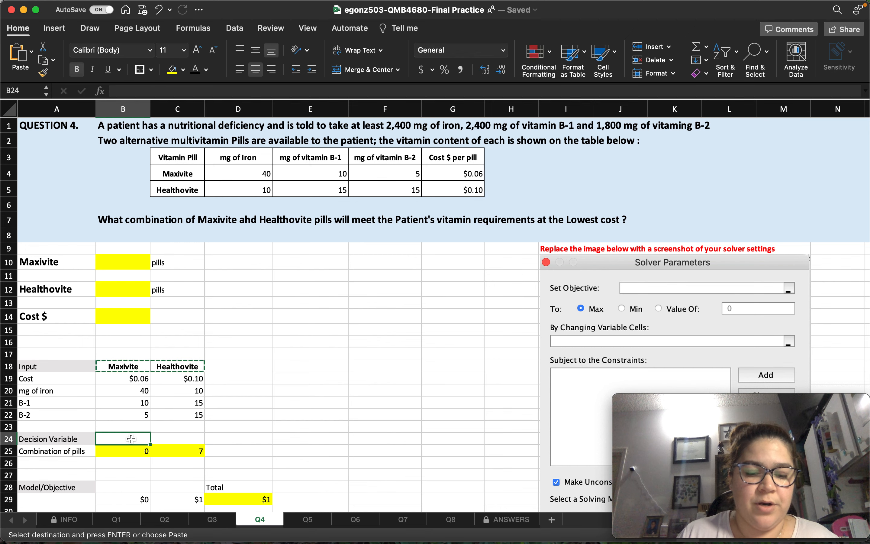
{"action": "key", "text": "super+v"}
{"action": "left_click", "coordinate": [295, 438]}
Copy the Maxivite and Healthovite headings from B24:C24 to B28:C28 beside the Model/Objective heading.
{"action": "scroll", "coordinate": [296, 438], "scroll_direction": "down", "scroll_amount": 3}
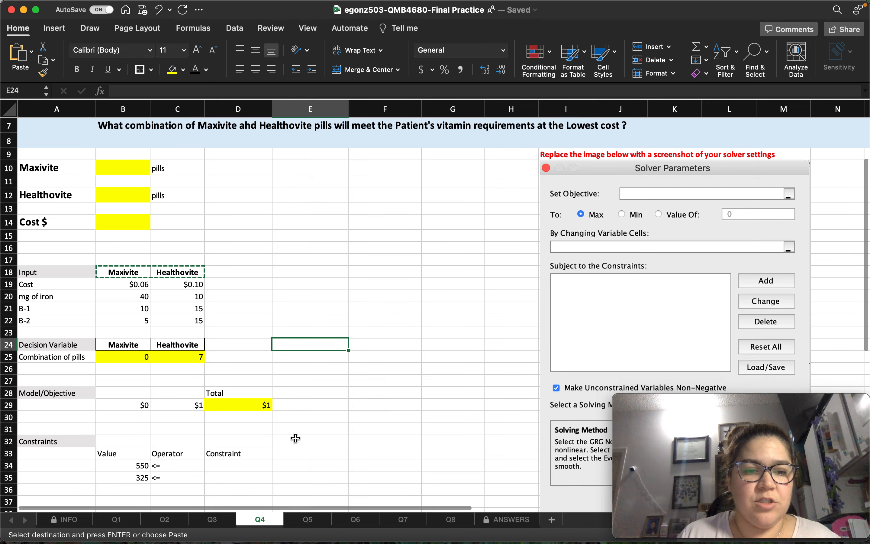
{"action": "left_click_drag", "start_coordinate": [126, 345], "coordinate": [168, 343]}
{"action": "key", "text": "super+c"}
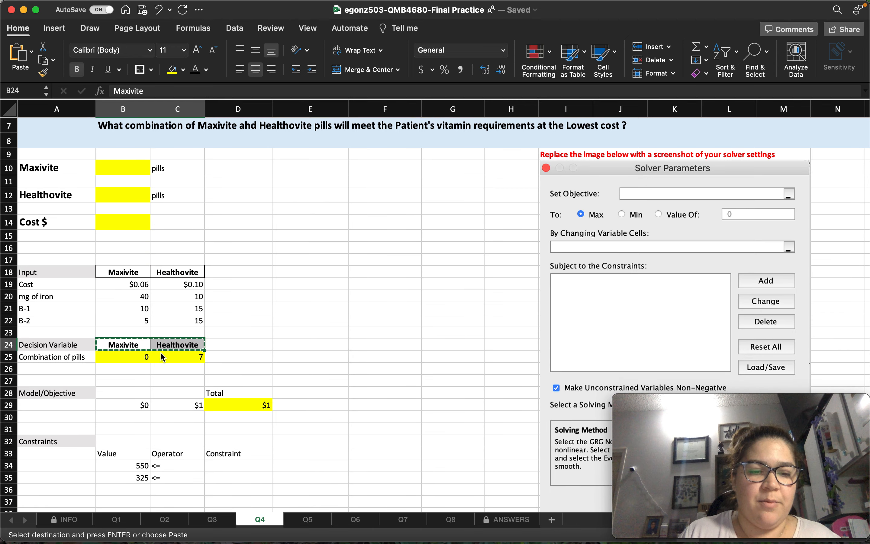
{"action": "left_click", "coordinate": [121, 394]}
{"action": "key", "text": "super+v"}
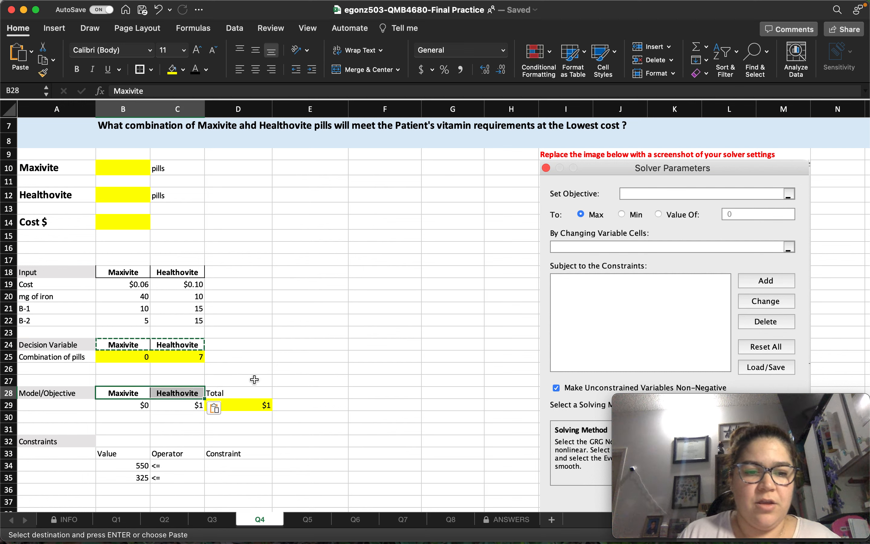
{"action": "left_click", "coordinate": [282, 382]}
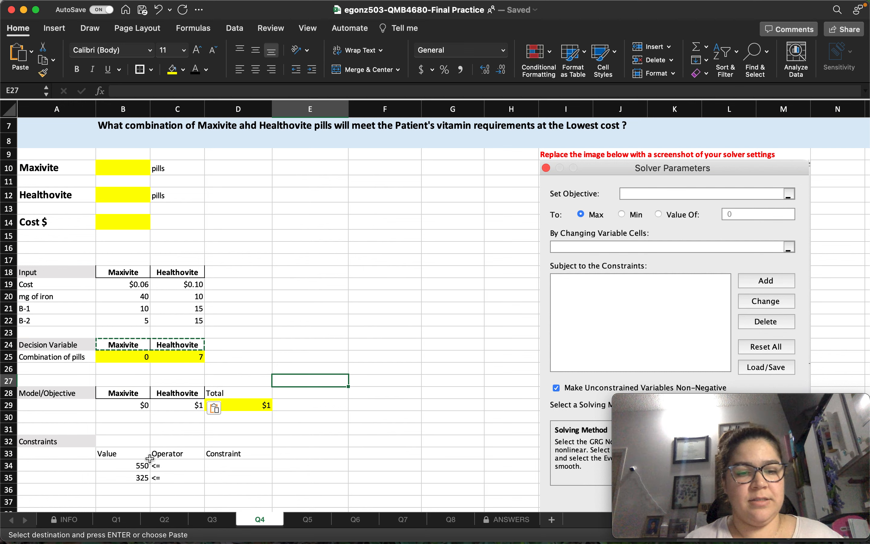
{"action": "left_click", "coordinate": [114, 443]}
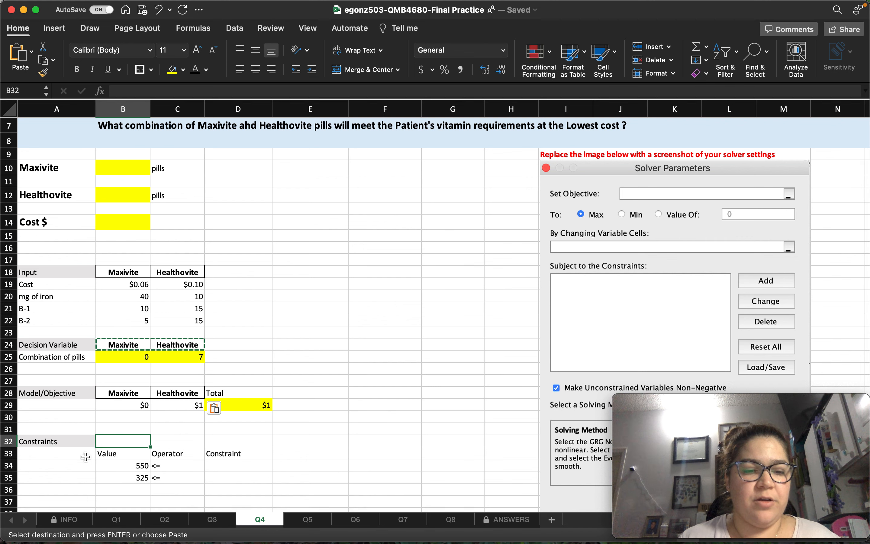
{"action": "left_click_drag", "start_coordinate": [55, 467], "coordinate": [54, 494]}
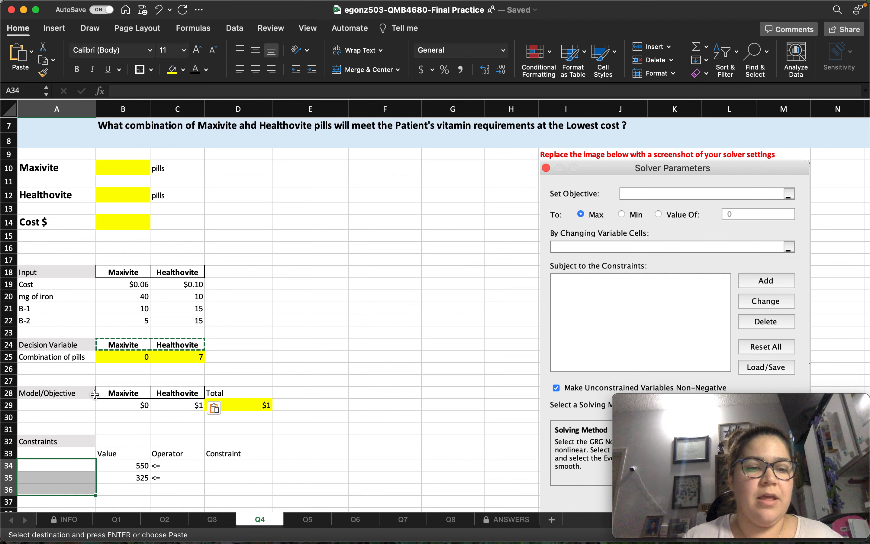
Clear the leftover decision variable values for both pills in B25:C25.
{"action": "left_click", "coordinate": [127, 358]}
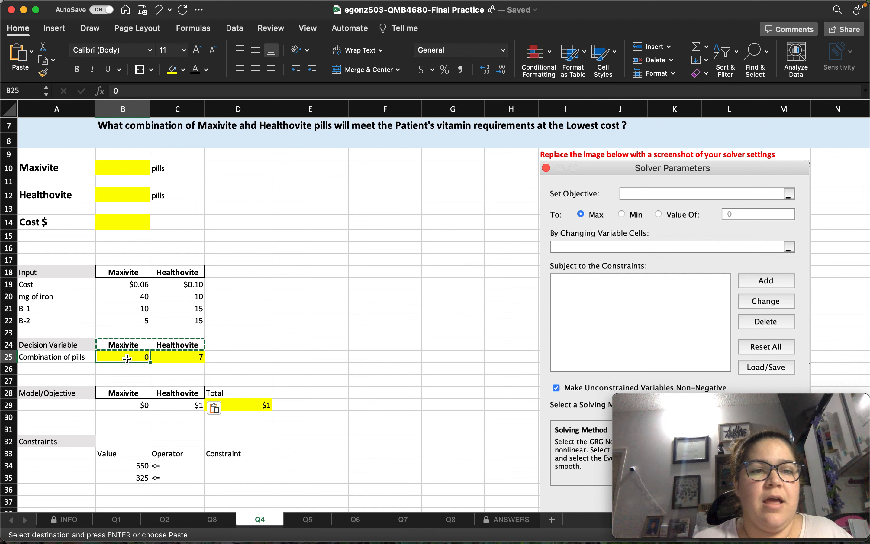
{"action": "double_click", "coordinate": [127, 358]}
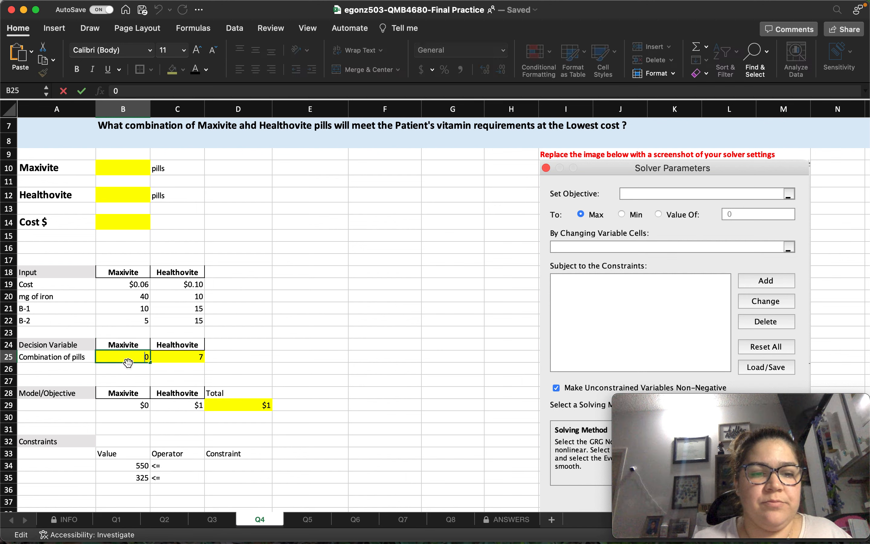
{"action": "key", "text": "BackSpace"}
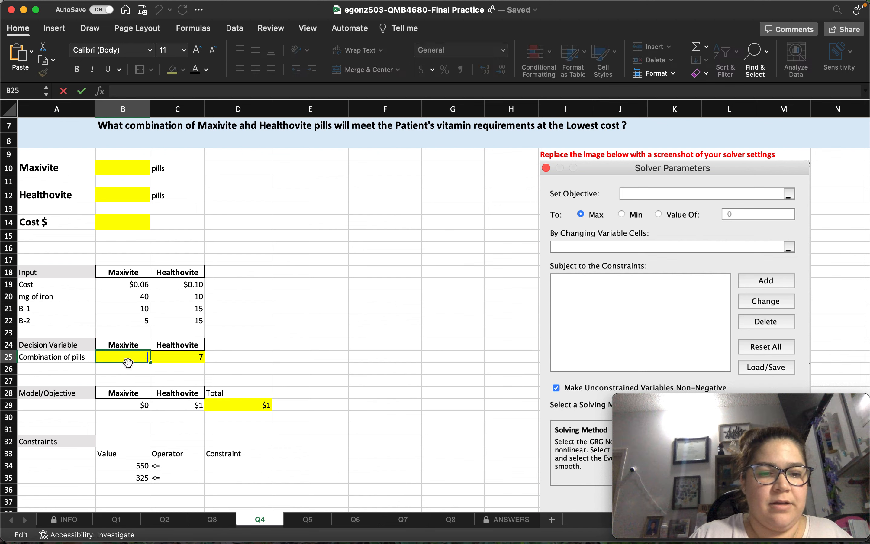
{"action": "left_click", "coordinate": [183, 357]}
{"action": "key", "text": "BackSpace"}
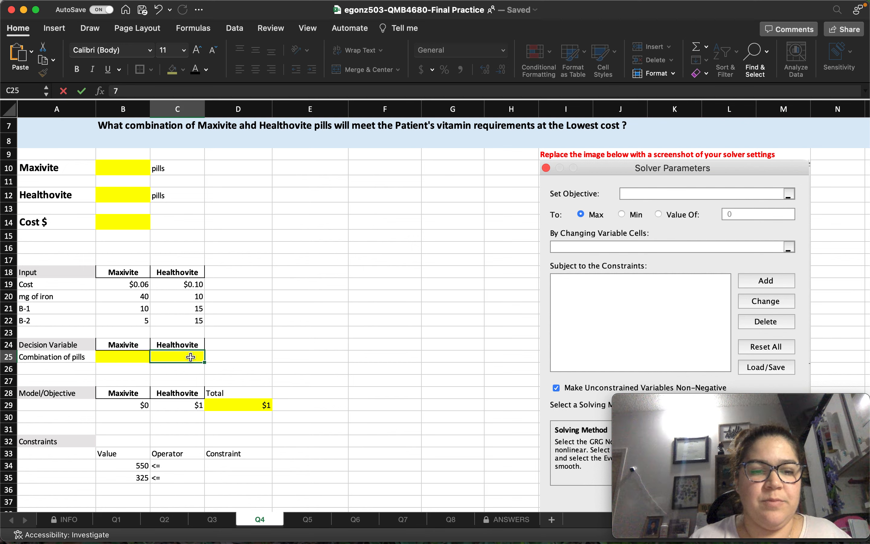
{"action": "left_click", "coordinate": [233, 357]}
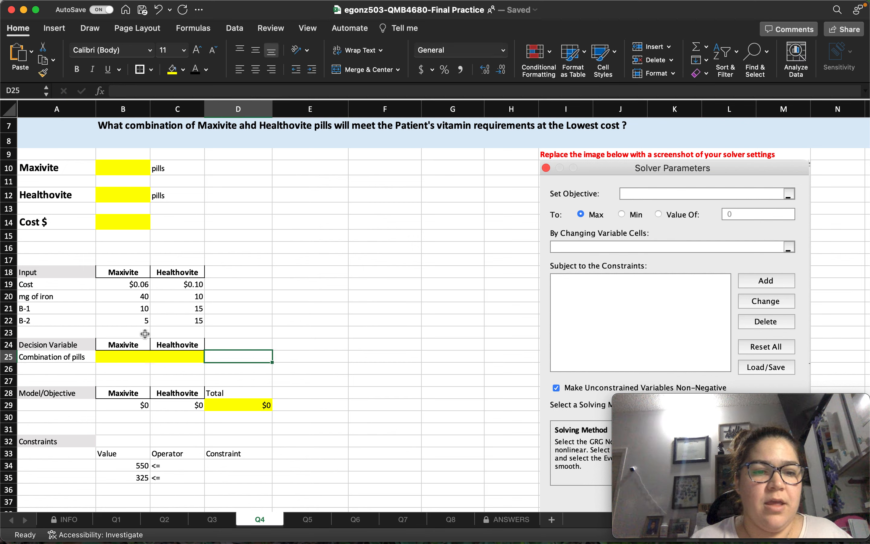
Label the objective row in A29 as "Lowest Cost", using the objective label on sheet Q3 as a reference.
{"action": "left_click", "coordinate": [126, 404]}
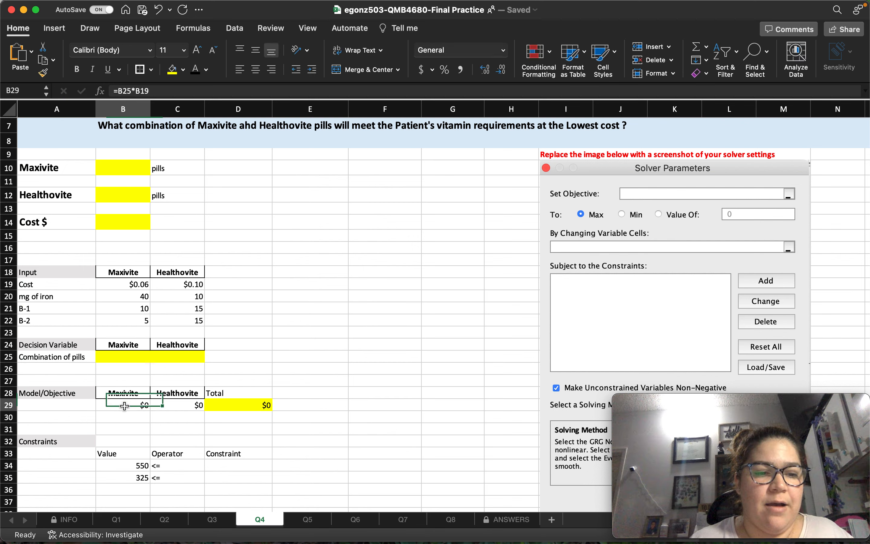
{"action": "left_click", "coordinate": [65, 405]}
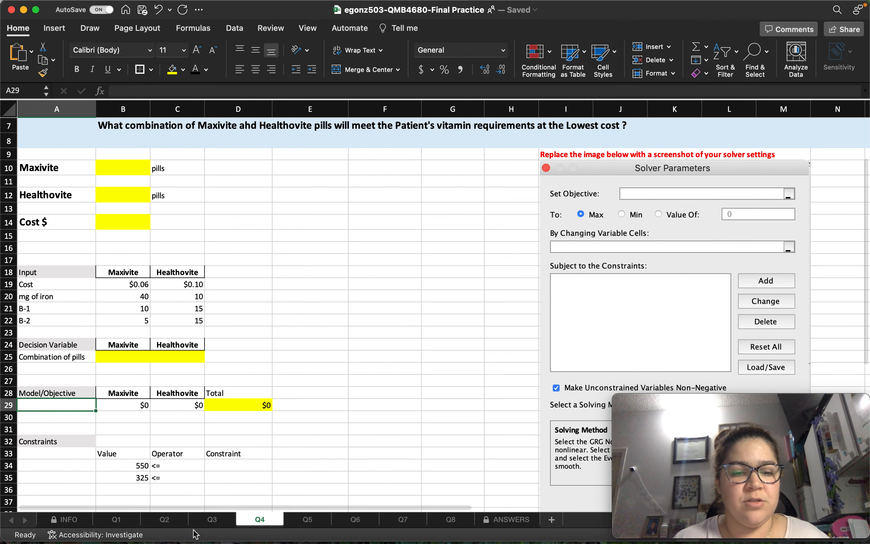
{"action": "left_click", "coordinate": [213, 524]}
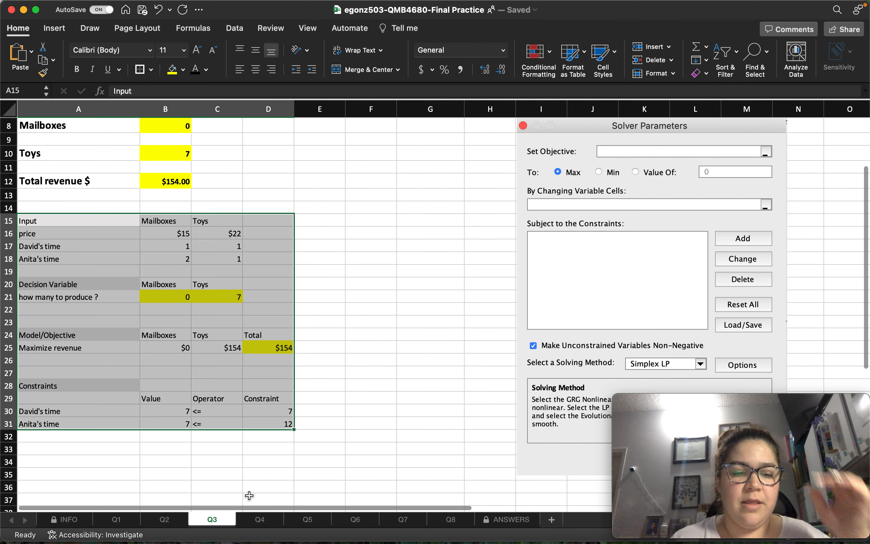
{"action": "left_click", "coordinate": [245, 460]}
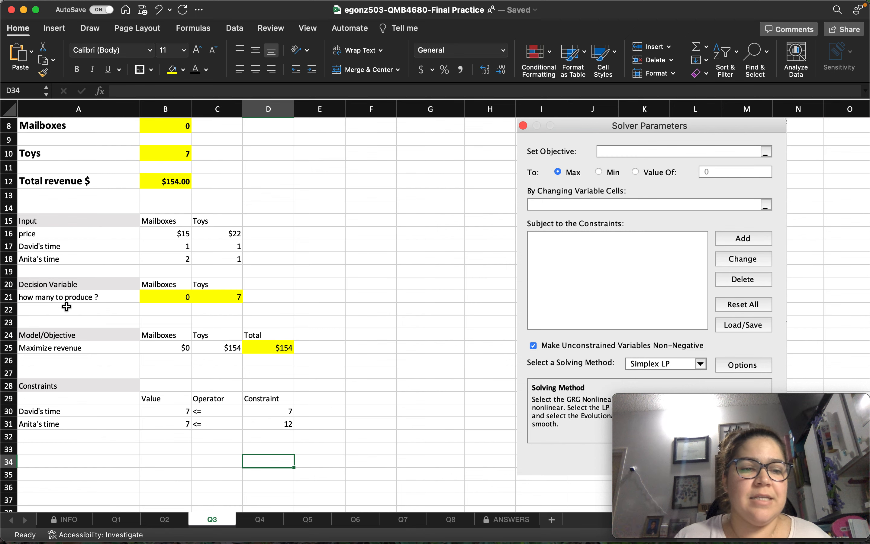
{"action": "left_click", "coordinate": [48, 349]}
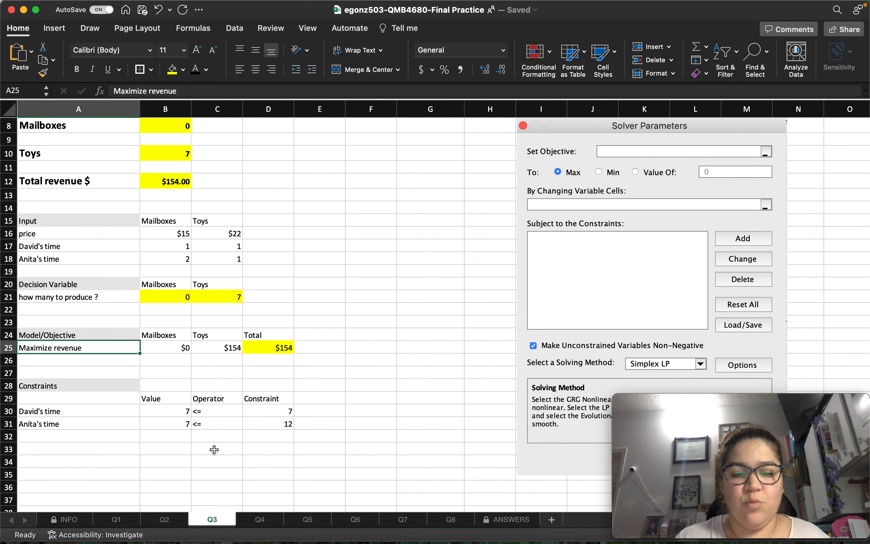
{"action": "key", "text": "ctrl+Page_Down"}
{"action": "left_click", "coordinate": [87, 404]}
{"action": "type", "text": "L"}
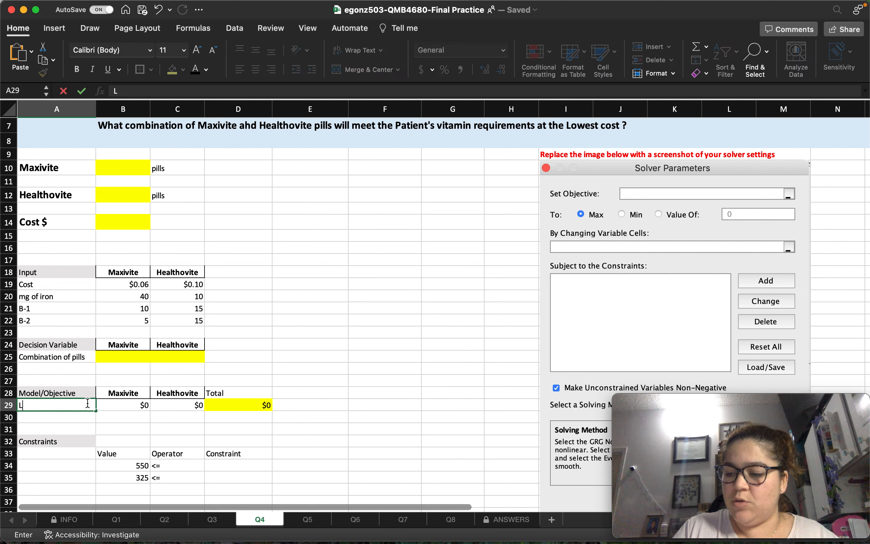
{"action": "type", "text": "owesr"}
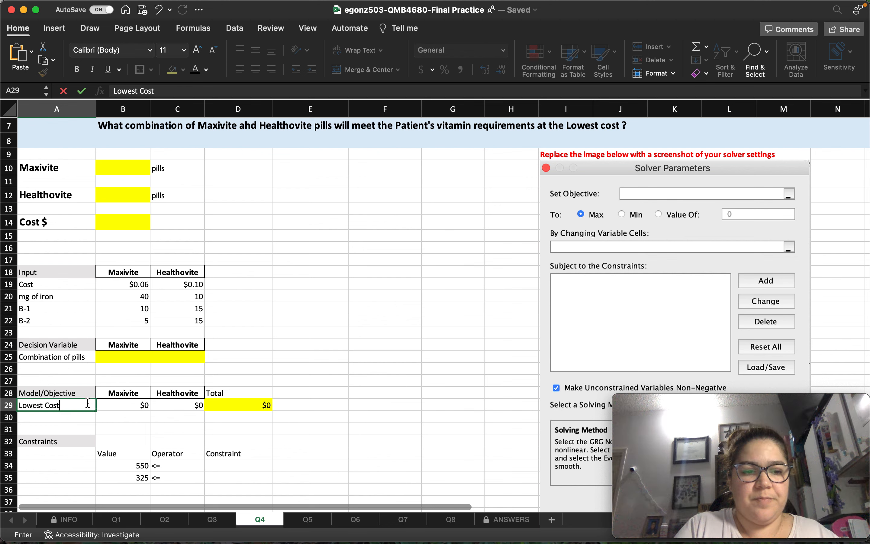
Extend the heading in D28 beside the Model/Objective pill headings to "Total Cost".
{"action": "left_click", "coordinate": [247, 392]}
{"action": "double_click", "coordinate": [248, 391]}
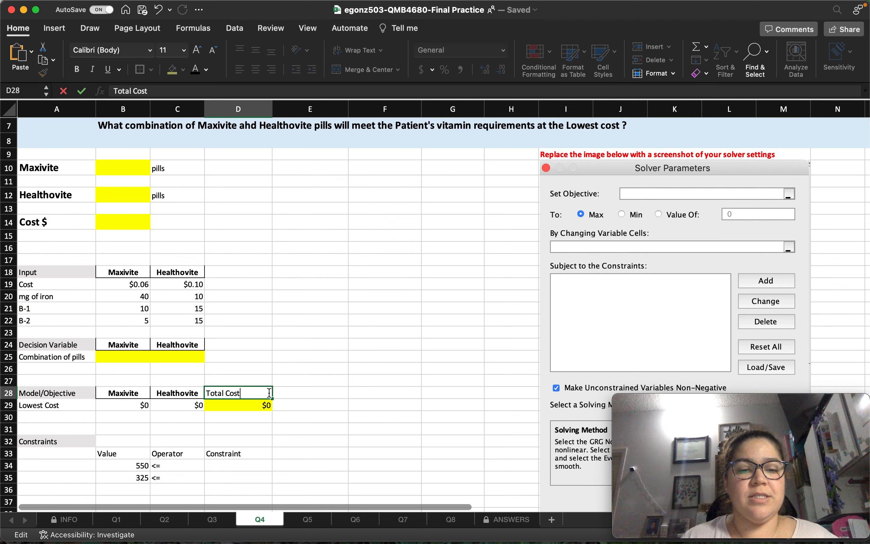
{"action": "type", "text": "Cost"}
{"action": "left_click", "coordinate": [311, 405]}
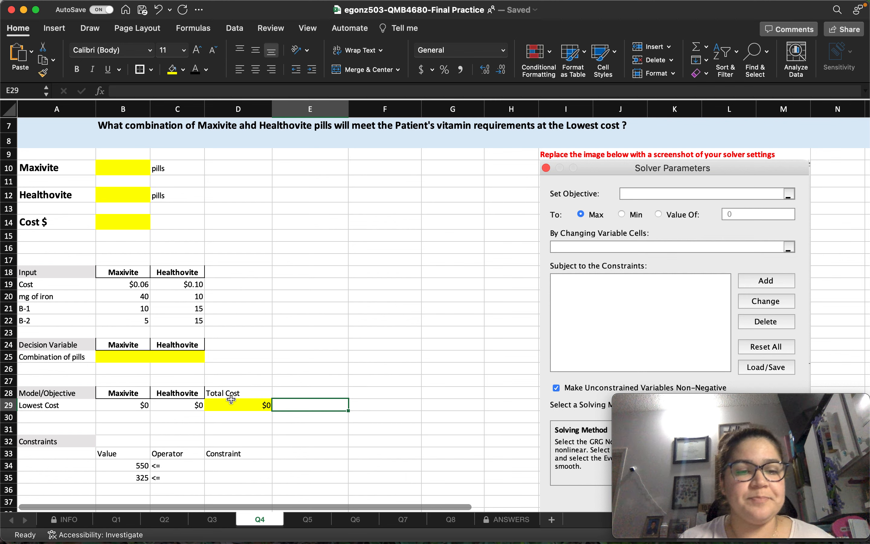
Check the cell references in the Maxivite, Healthovite and total cost formulas in B29, C29 and D29.
{"action": "left_click", "coordinate": [130, 404]}
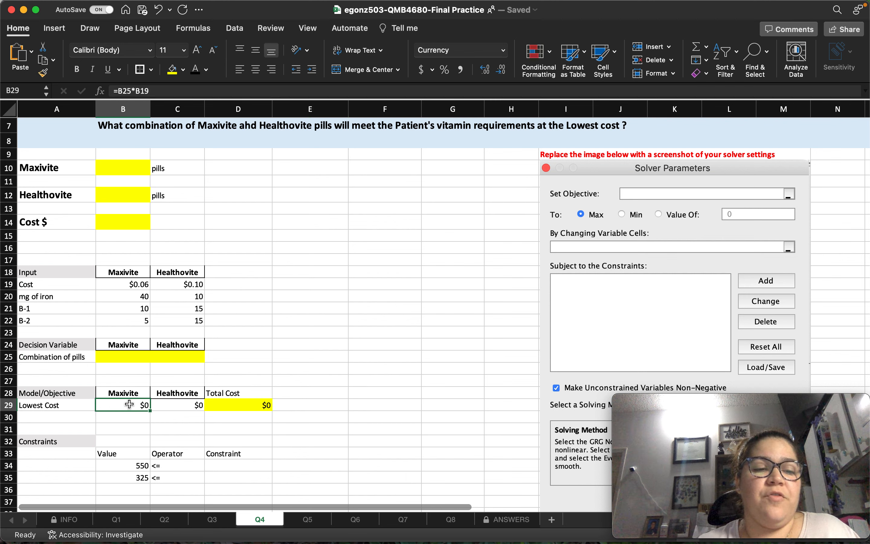
{"action": "double_click", "coordinate": [129, 404]}
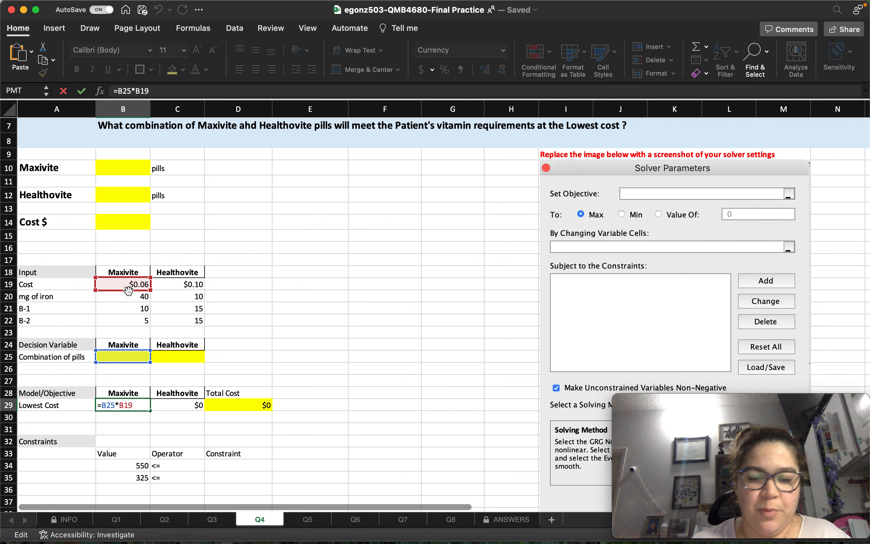
{"action": "key", "text": "Return"}
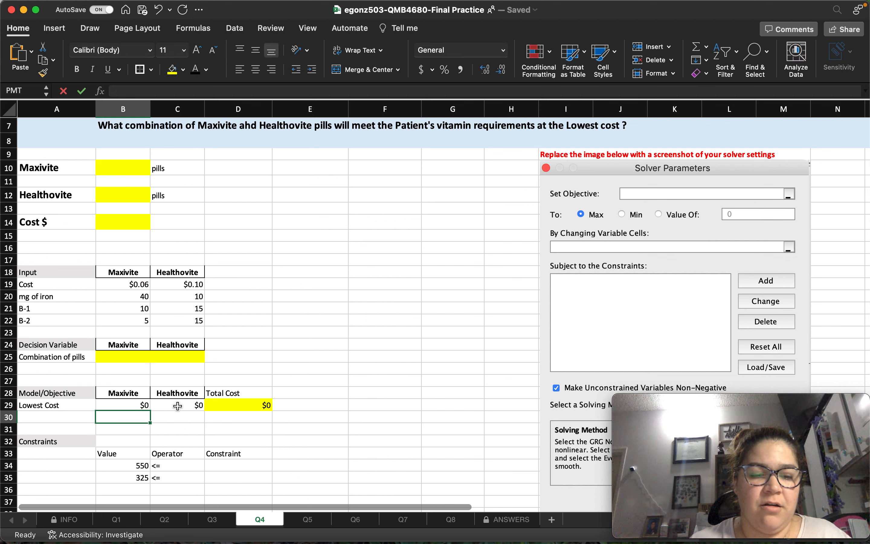
{"action": "left_click", "coordinate": [178, 406]}
{"action": "double_click", "coordinate": [177, 406]}
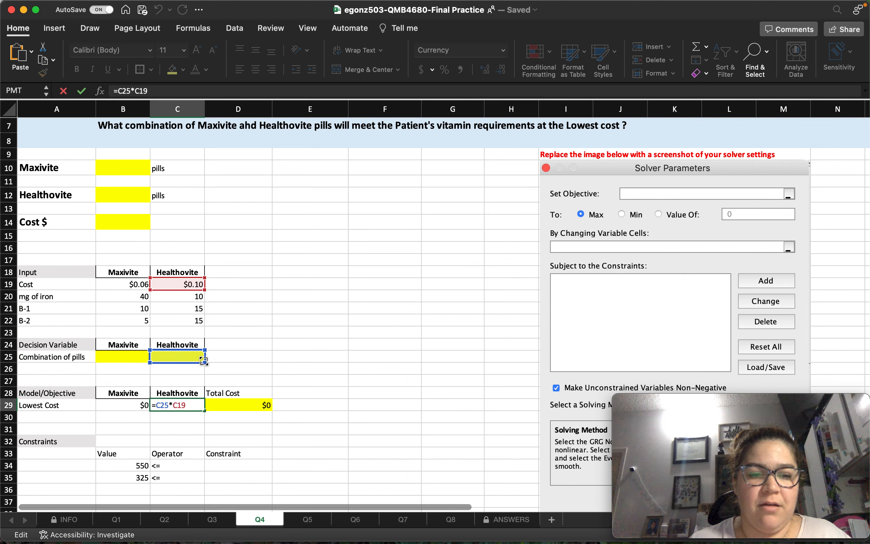
{"action": "key", "text": "Return"}
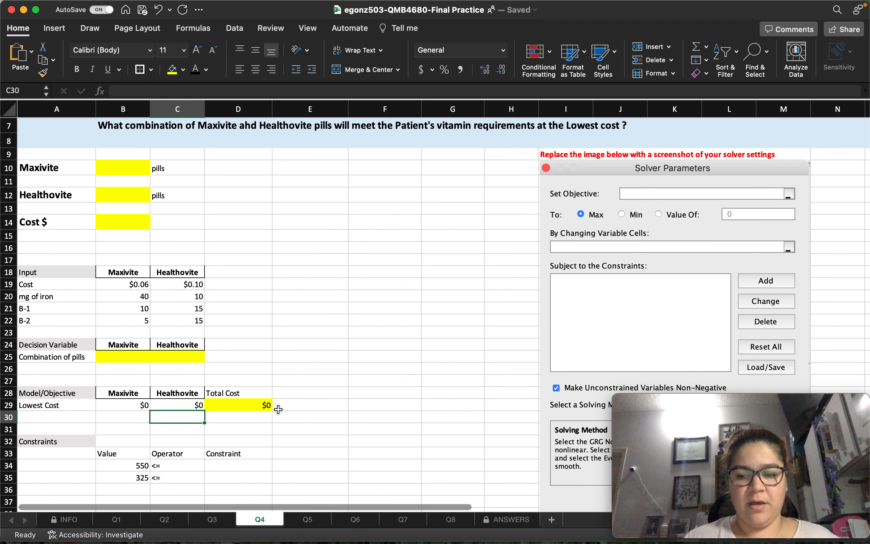
{"action": "left_click", "coordinate": [233, 405]}
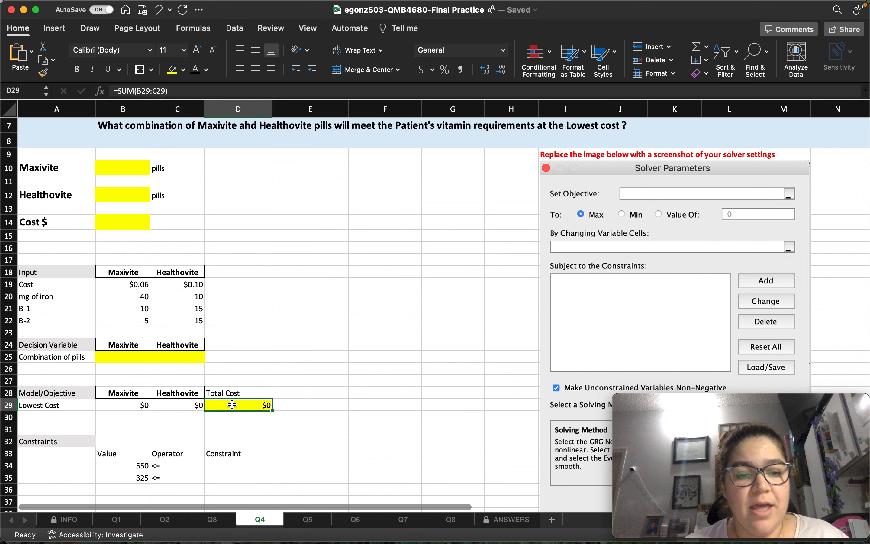
{"action": "double_click", "coordinate": [233, 405]}
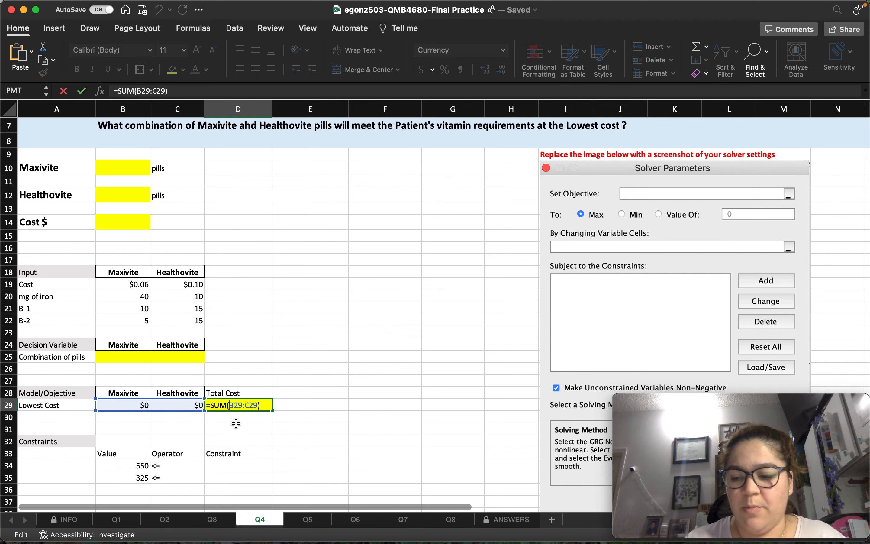
{"action": "key", "text": "Return"}
Label the constraint rows in A34:A36 as "Iron", "B-1" and "B-2".
{"action": "scroll", "coordinate": [145, 461], "scroll_direction": "down", "scroll_amount": 7}
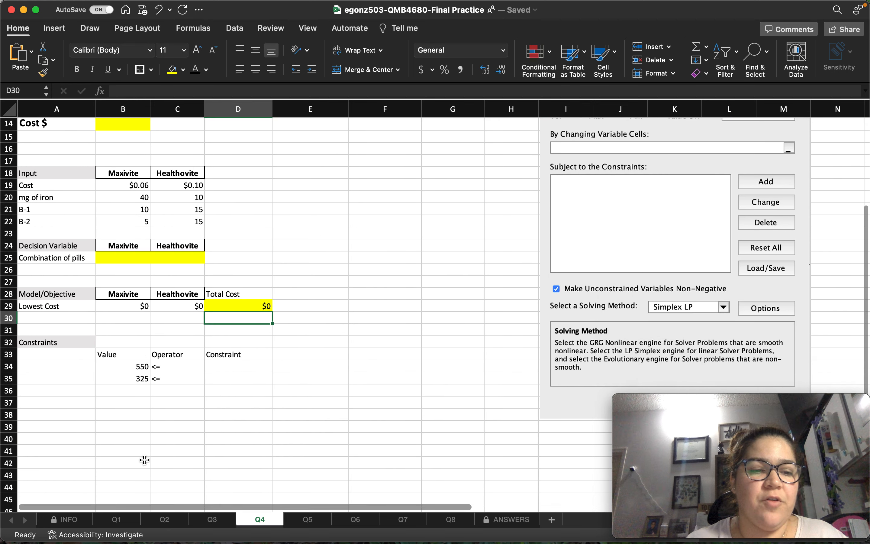
{"action": "left_click", "coordinate": [45, 362]}
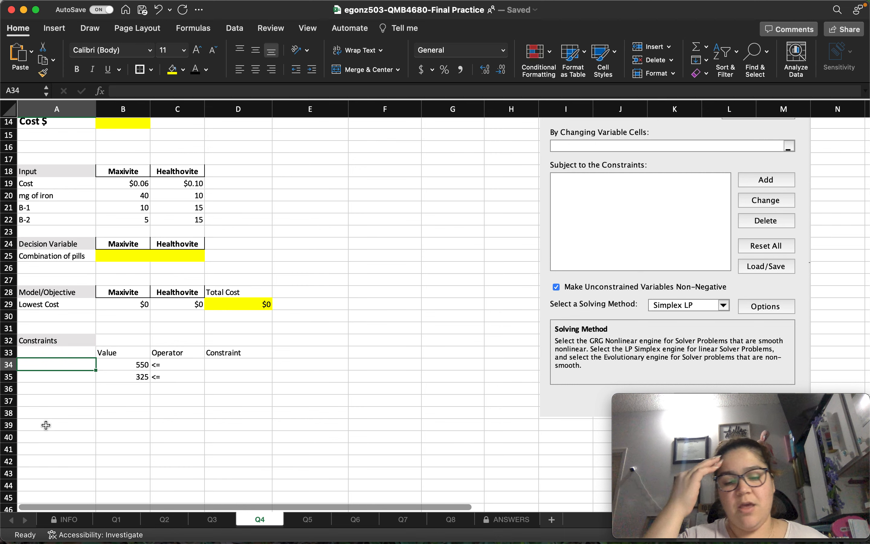
{"action": "scroll", "coordinate": [45, 425], "scroll_direction": "up", "scroll_amount": 10}
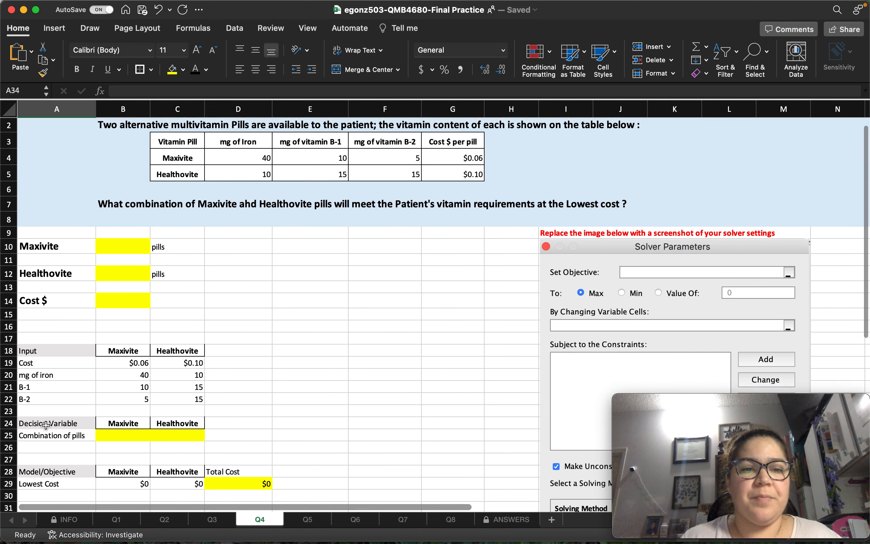
{"action": "scroll", "coordinate": [239, 162], "scroll_direction": "up", "scroll_amount": 1}
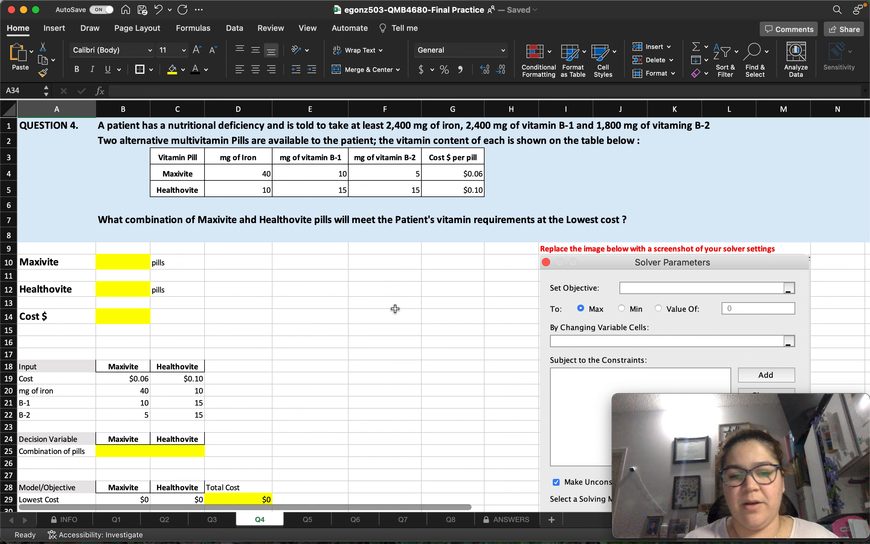
{"action": "scroll", "coordinate": [395, 309], "scroll_direction": "down", "scroll_amount": 10}
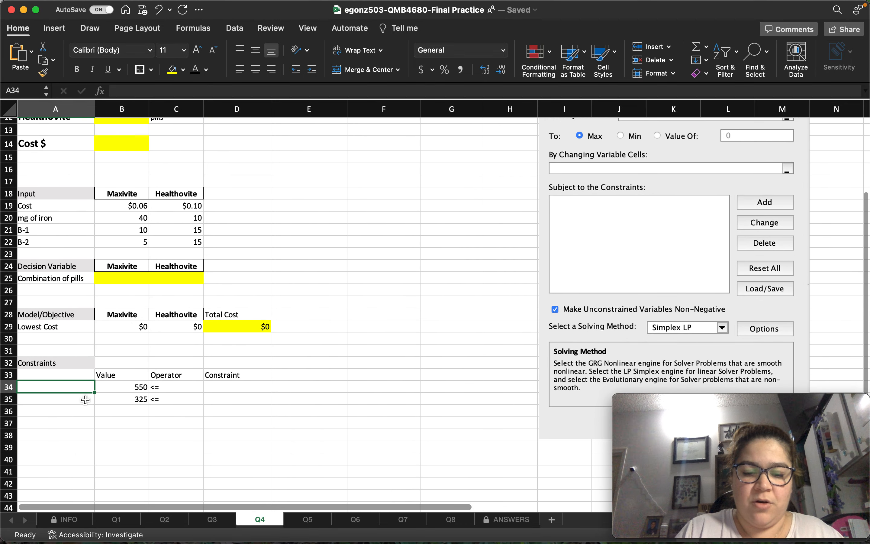
{"action": "type", "text": "Iron"}
{"action": "key", "text": "Return"}
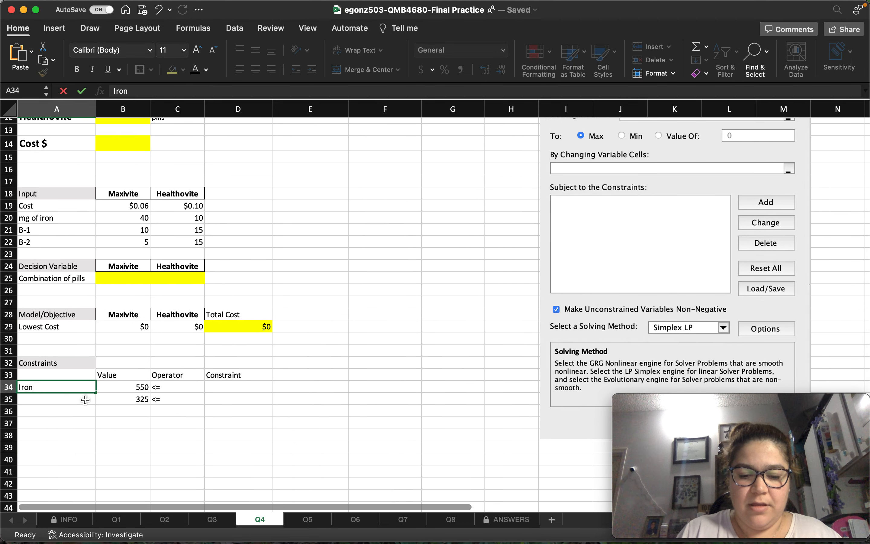
{"action": "type", "text": "B-1"}
{"action": "key", "text": "Return"}
{"action": "type", "text": "B-2"}
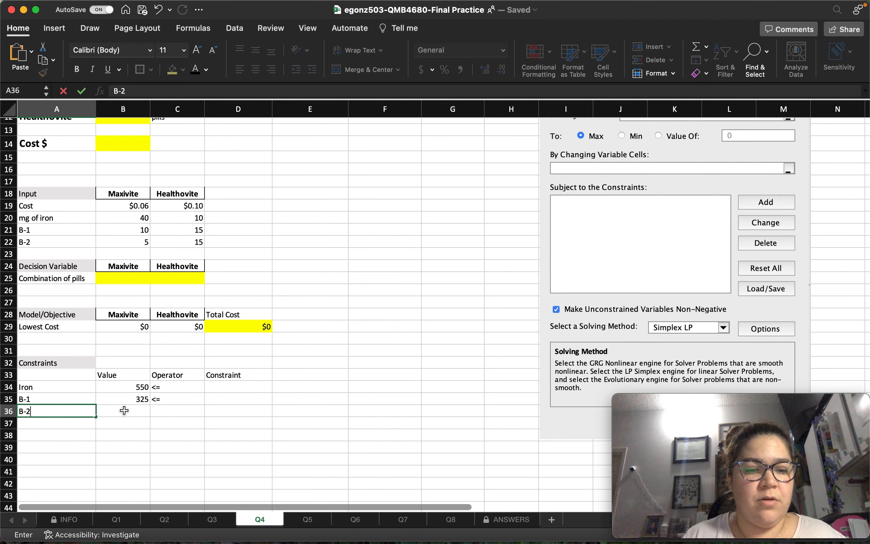
Clear the leftover SUMPRODUCT formulas from the constraint Value cells B34:B36.
{"action": "left_click_drag", "start_coordinate": [127, 388], "coordinate": [128, 407]}
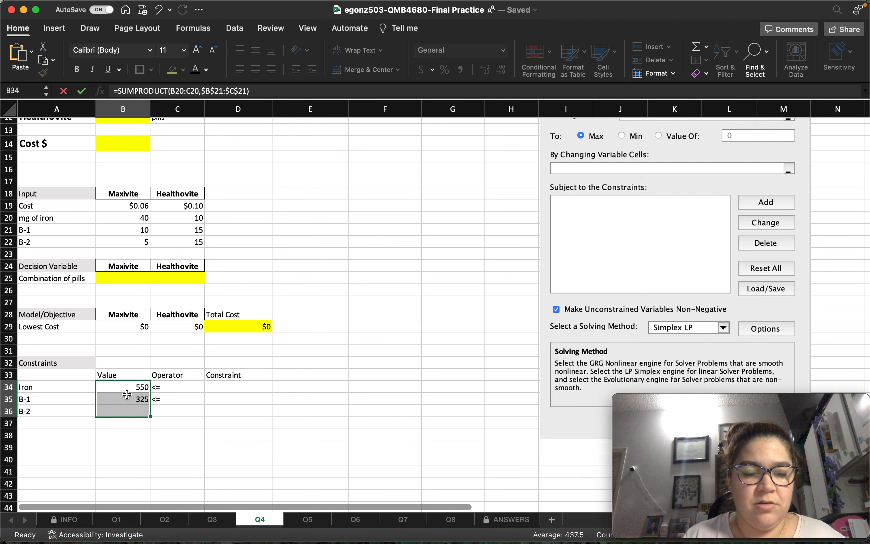
{"action": "left_click", "coordinate": [127, 394]}
{"action": "left_click_drag", "start_coordinate": [126, 388], "coordinate": [126, 409]}
{"action": "left_click", "coordinate": [127, 410]}
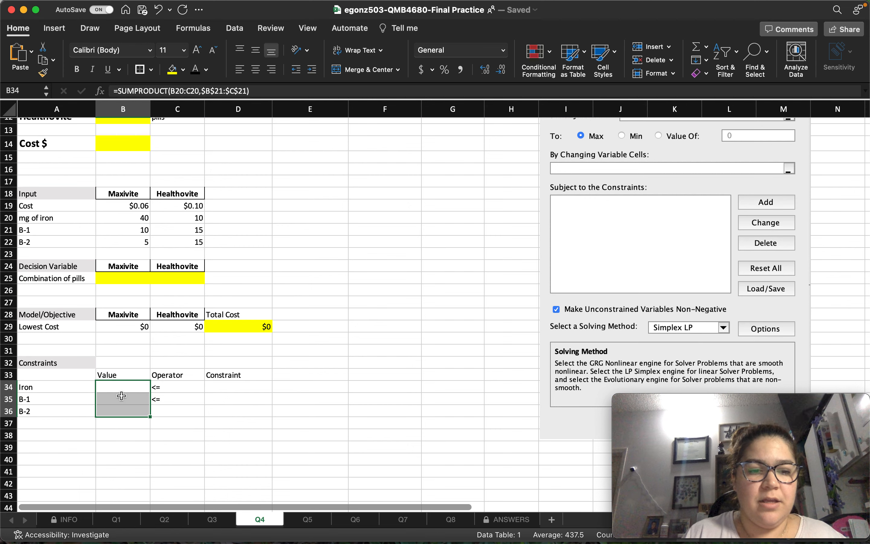
{"action": "key", "text": "Delete"}
Enter the vitamin requirements from the question as constraint limits in D34:D36: 2400 for iron, 2400 for B-1 and 1800 for B-2.
{"action": "left_click", "coordinate": [122, 391]}
{"action": "scroll", "coordinate": [127, 448], "scroll_direction": "up", "scroll_amount": 5}
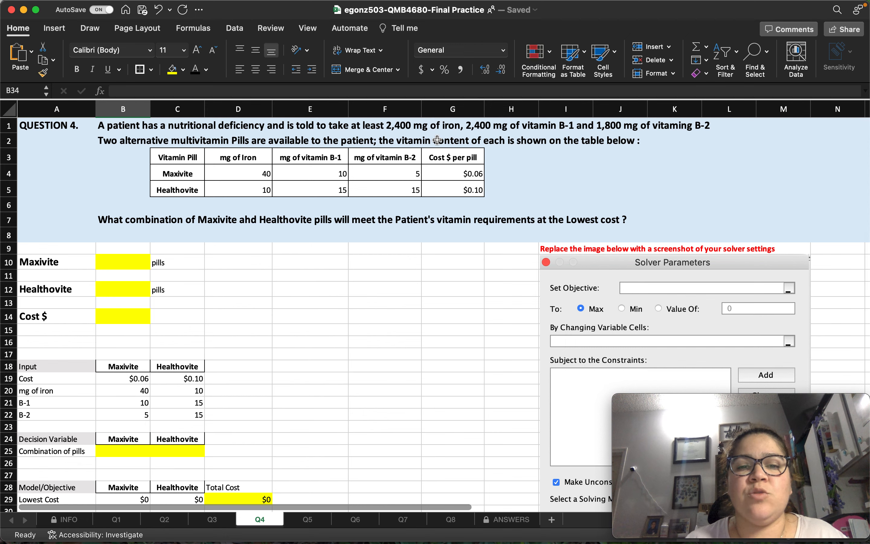
{"action": "scroll", "coordinate": [378, 294], "scroll_direction": "down", "scroll_amount": 5}
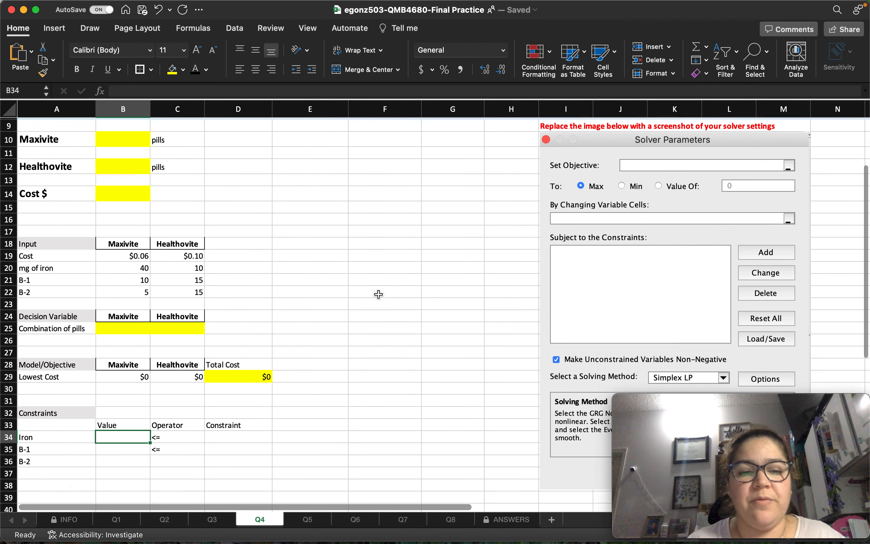
{"action": "left_click", "coordinate": [246, 359]}
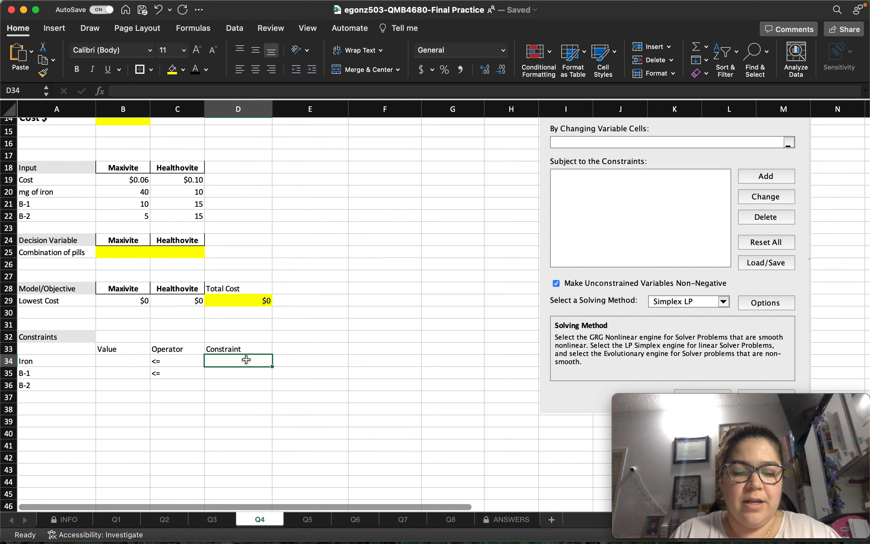
{"action": "type", "text": "2400"}
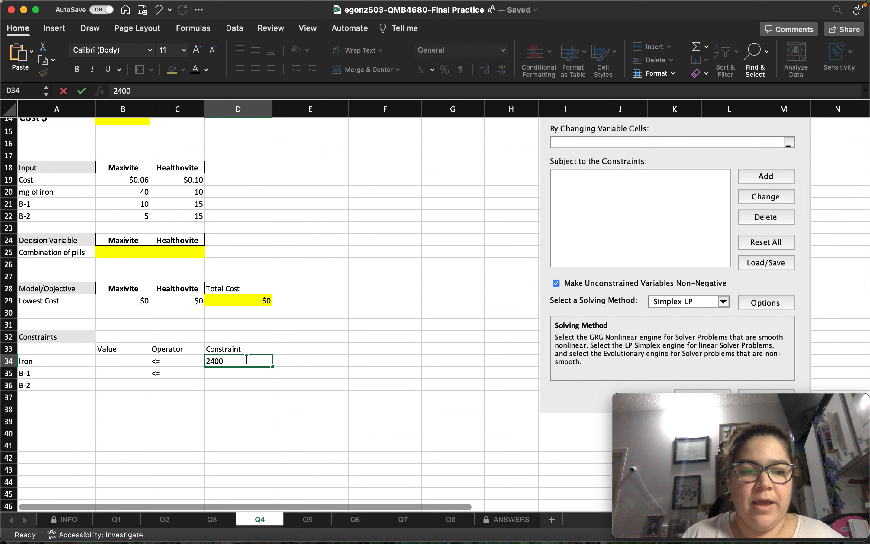
{"action": "key", "text": "Return"}
{"action": "scroll", "coordinate": [227, 361], "scroll_direction": "up", "scroll_amount": 5}
{"action": "scroll", "coordinate": [227, 361], "scroll_direction": "up", "scroll_amount": 2}
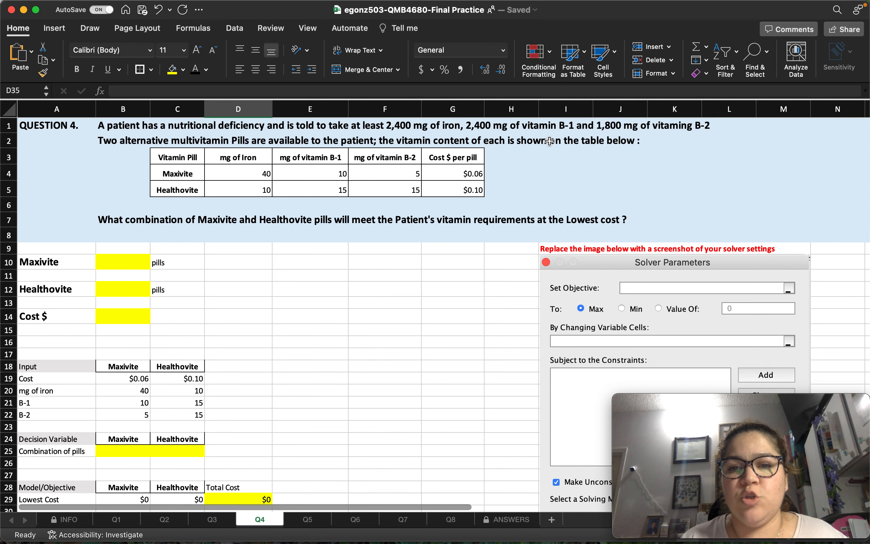
{"action": "scroll", "coordinate": [294, 334], "scroll_direction": "down", "scroll_amount": 7}
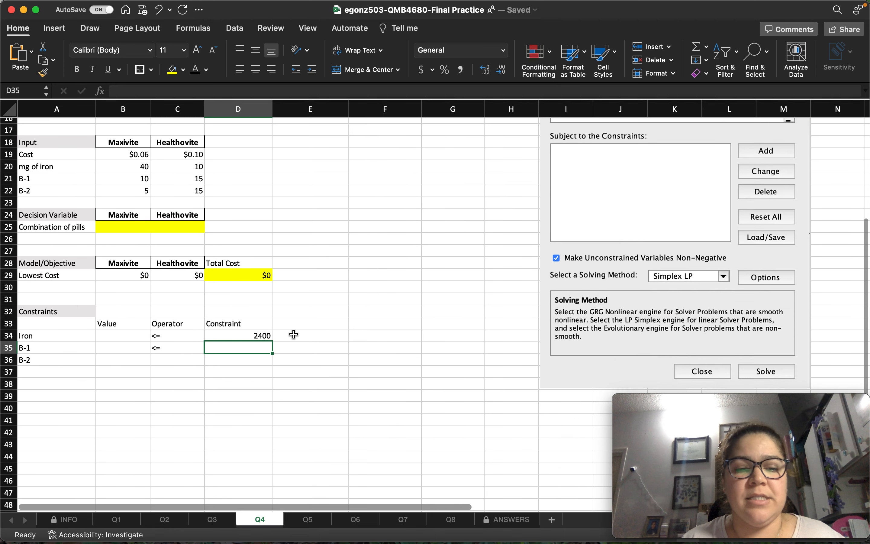
{"action": "type", "text": "2400"}
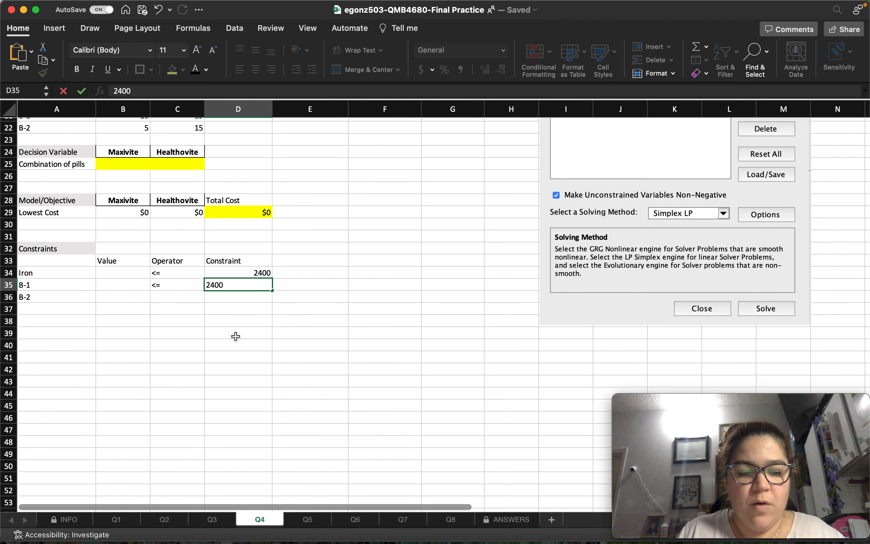
{"action": "key", "text": "Return"}
{"action": "type", "text": "1800"}
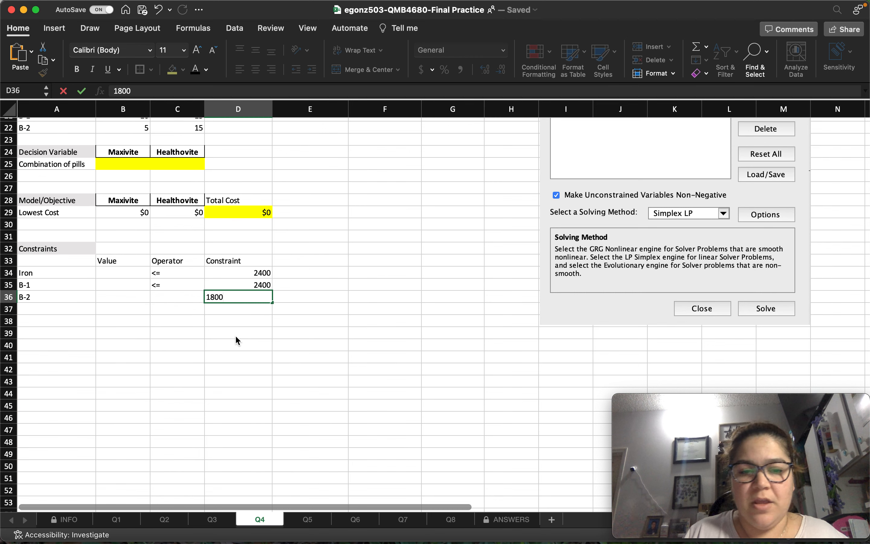
{"action": "key", "text": "Left"}
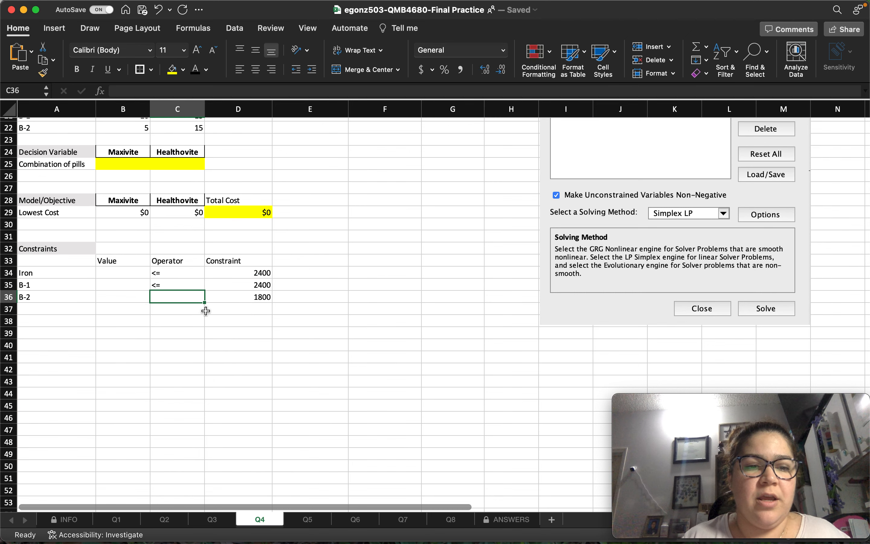
Recheck the question's "at least" requirement and change the iron constraint operator in C34 to >=.
{"action": "scroll", "coordinate": [216, 324], "scroll_direction": "up", "scroll_amount": 4}
{"action": "scroll", "coordinate": [205, 311], "scroll_direction": "up", "scroll_amount": 3}
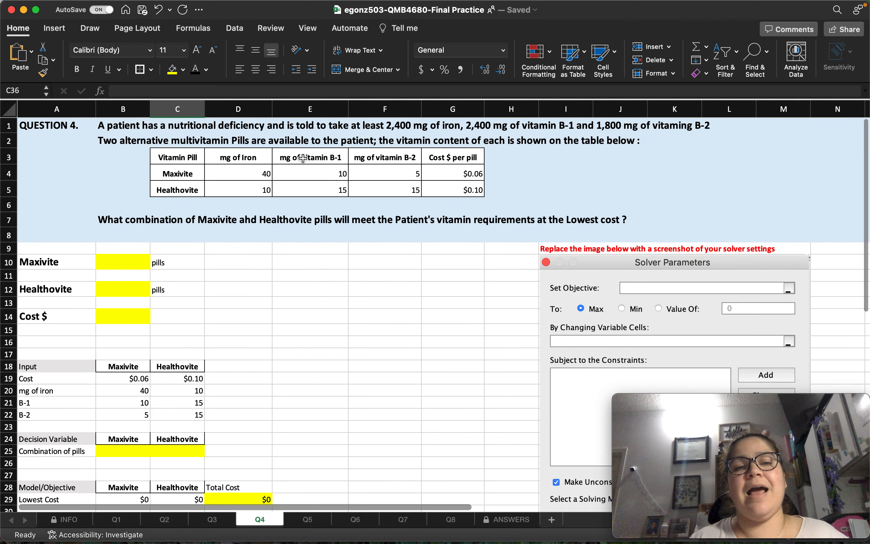
{"action": "left_click", "coordinate": [358, 128]}
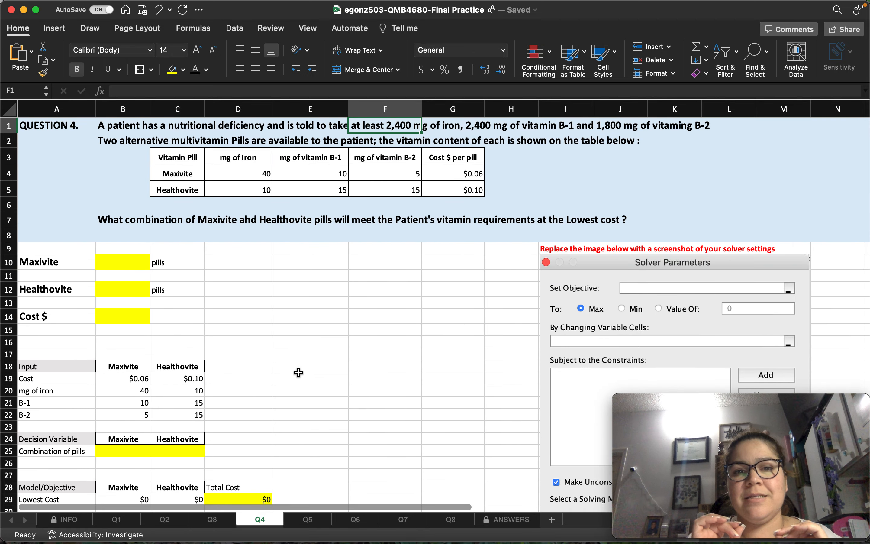
{"action": "scroll", "coordinate": [299, 372], "scroll_direction": "down", "scroll_amount": 5}
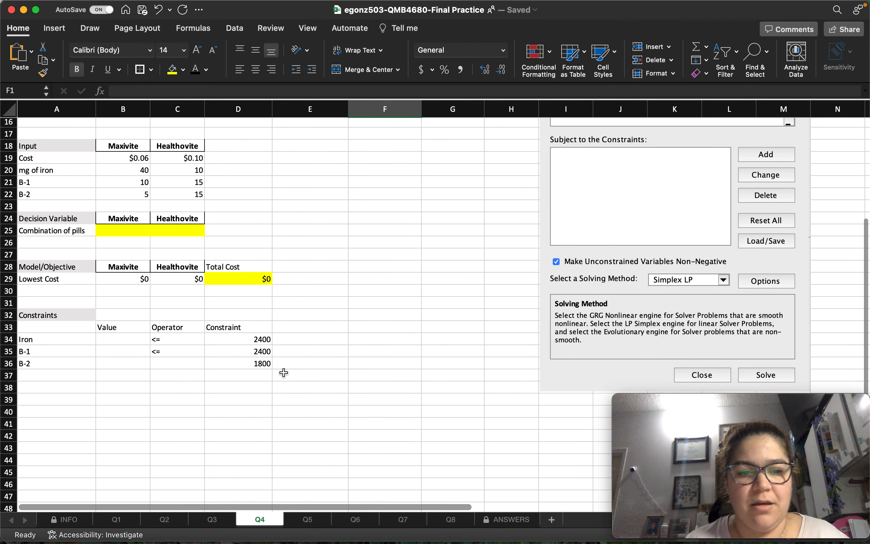
{"action": "left_click", "coordinate": [181, 339]}
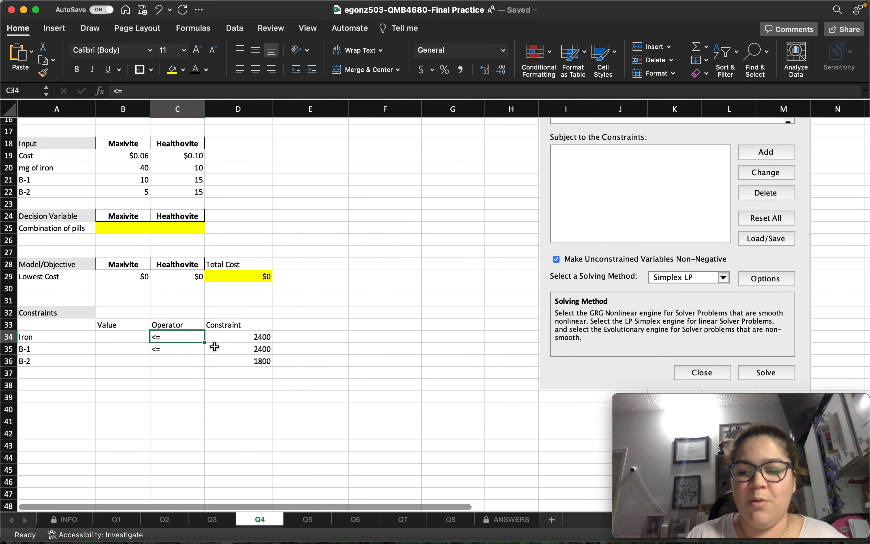
{"action": "key", "text": "Delete"}
{"action": "type", "text": ">"}
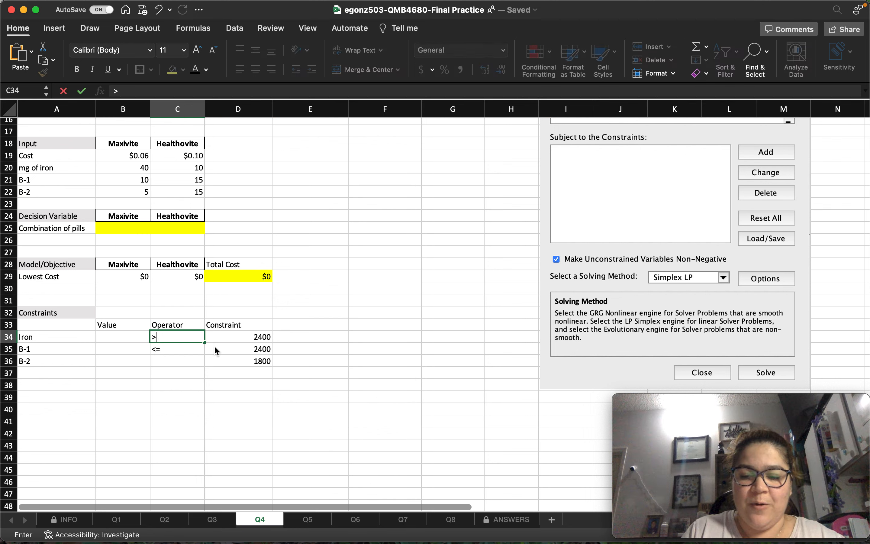
{"action": "type", "text": "+"}
{"action": "key", "text": "BackSpace"}
{"action": "type", "text": "="}
{"action": "left_click", "coordinate": [117, 337]}
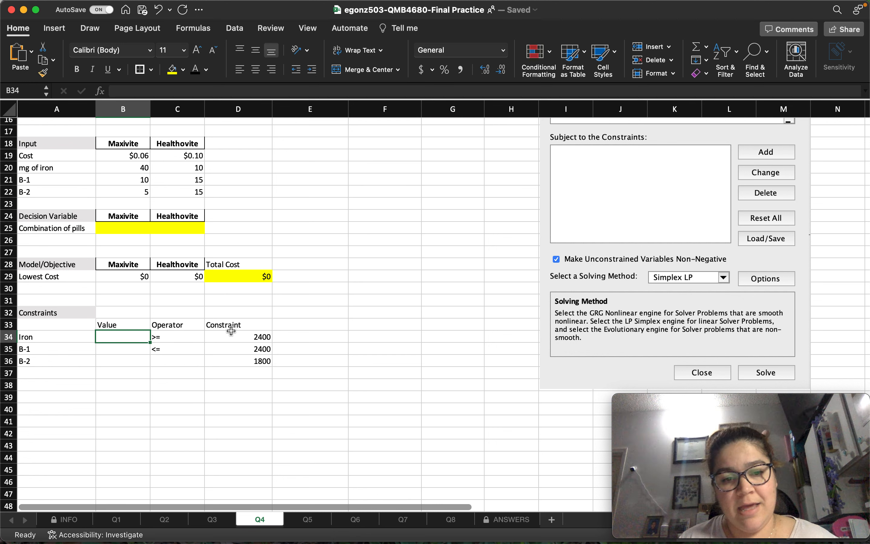
Copy the >= operator from C34 down to the B-1 and B-2 rows in C35:C36.
{"action": "left_click", "coordinate": [179, 338]}
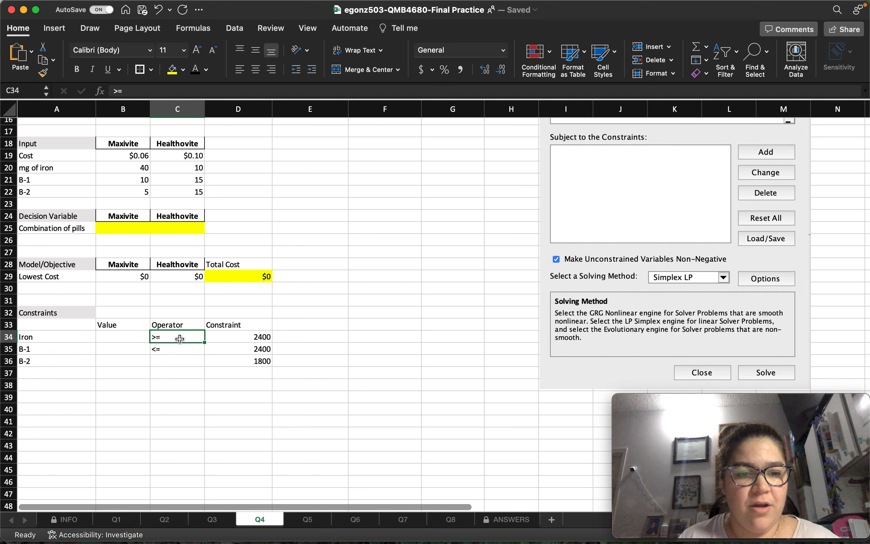
{"action": "left_click_drag", "start_coordinate": [204, 343], "coordinate": [202, 364]}
{"action": "left_click", "coordinate": [184, 395]}
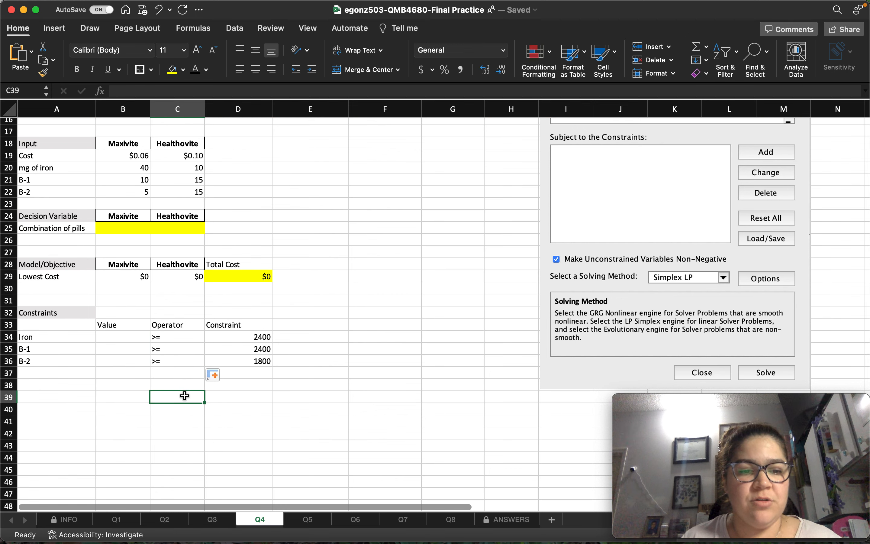
Enter =SUMPRODUCT(B20:C20,$B$25:$C$25) in B34 as the iron constraint value, with the decision variable range locked as absolute.
{"action": "left_click", "coordinate": [121, 336]}
{"action": "scroll", "coordinate": [175, 337], "scroll_direction": "up", "scroll_amount": 5}
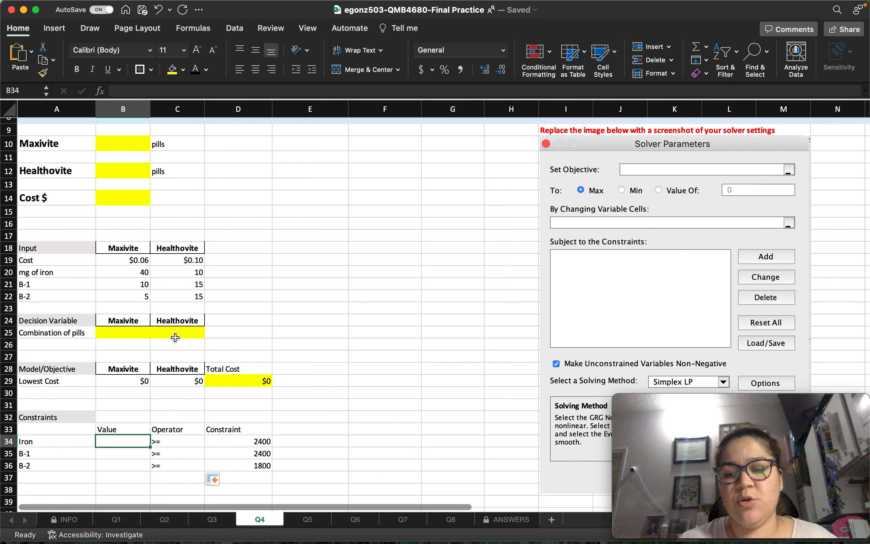
{"action": "type", "text": "="}
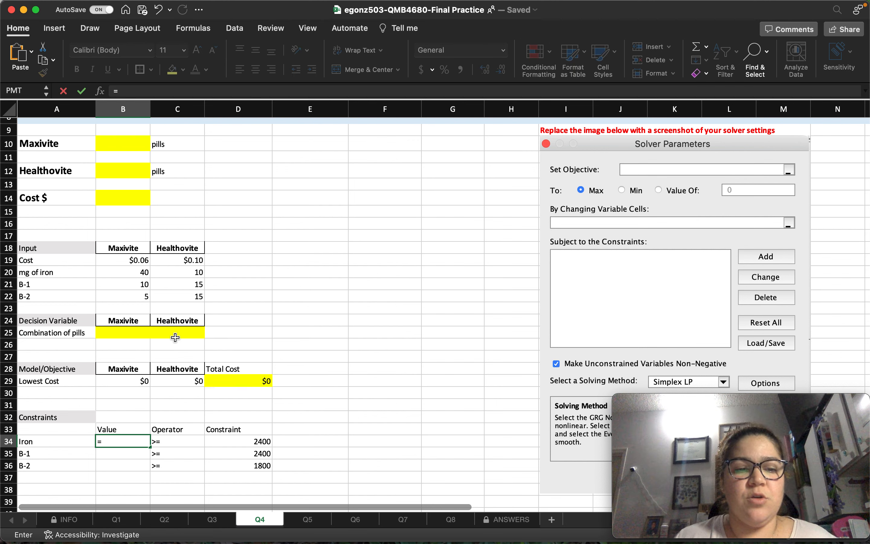
{"action": "type", "text": "sump"}
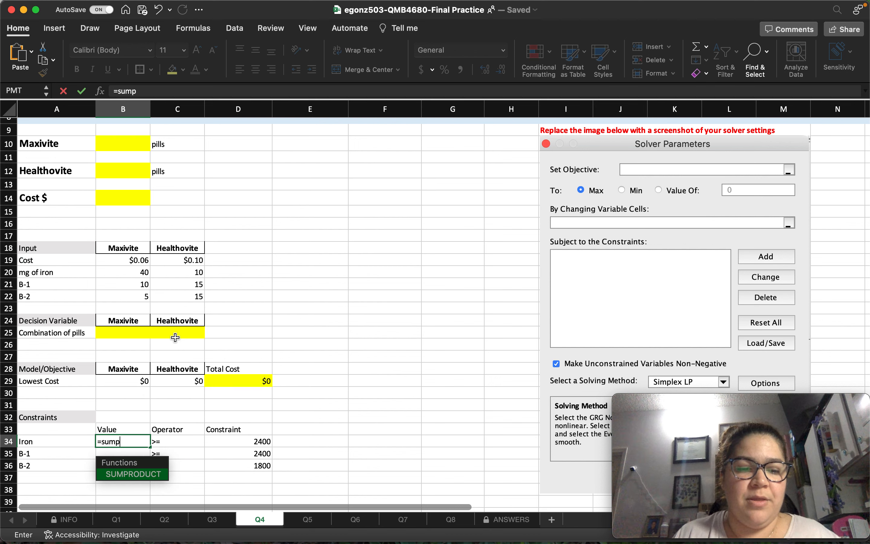
{"action": "double_click", "coordinate": [142, 478]}
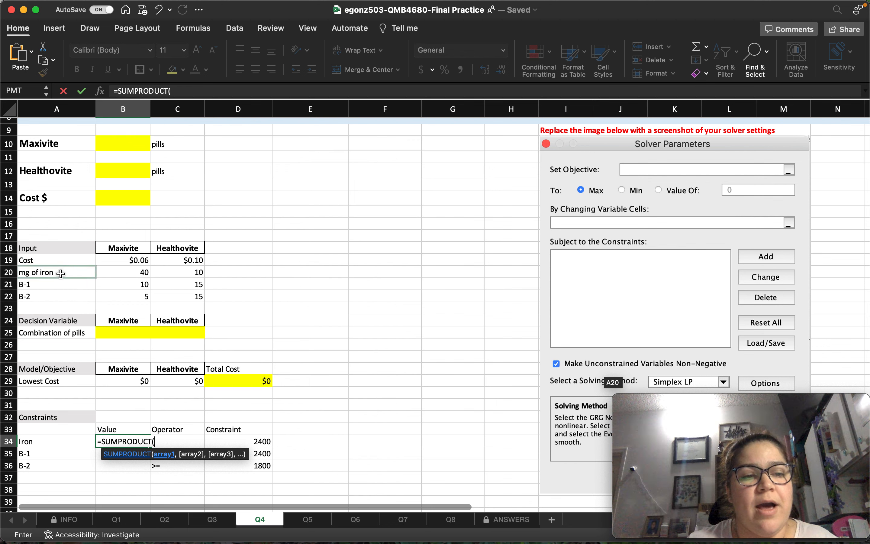
{"action": "left_click_drag", "start_coordinate": [115, 272], "coordinate": [199, 272]}
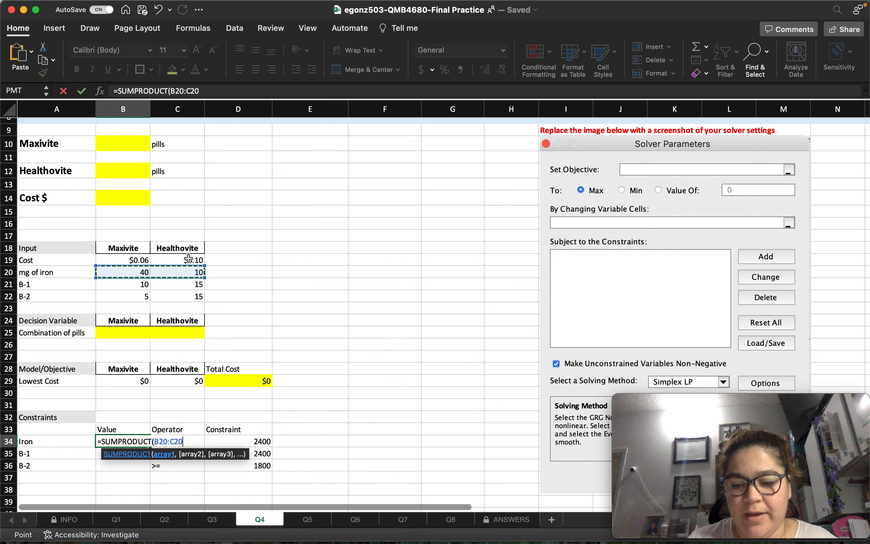
{"action": "type", "text": ","}
{"action": "left_click_drag", "start_coordinate": [122, 332], "coordinate": [169, 332]}
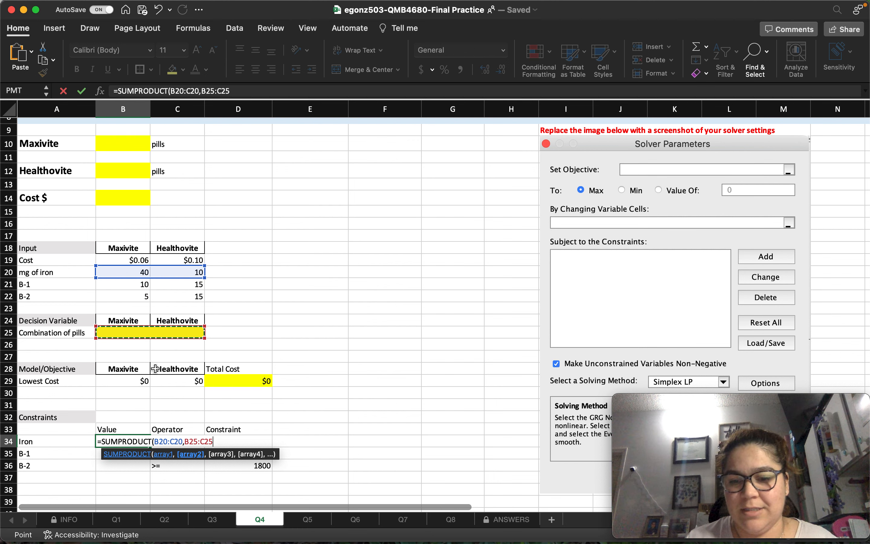
{"action": "key", "text": "F4"}
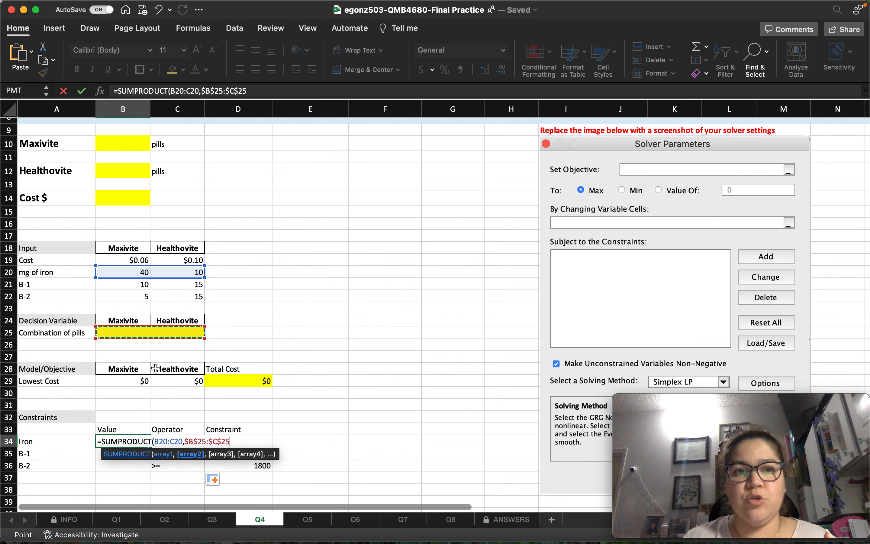
{"action": "type", "text": ")"}
{"action": "key", "text": "Return"}
Fill the iron SUMPRODUCT formula down to the B-1 and B-2 value cells B35:B36.
{"action": "left_click", "coordinate": [144, 441]}
{"action": "left_click_drag", "start_coordinate": [148, 448], "coordinate": [148, 475]}
{"action": "left_click", "coordinate": [326, 426]}
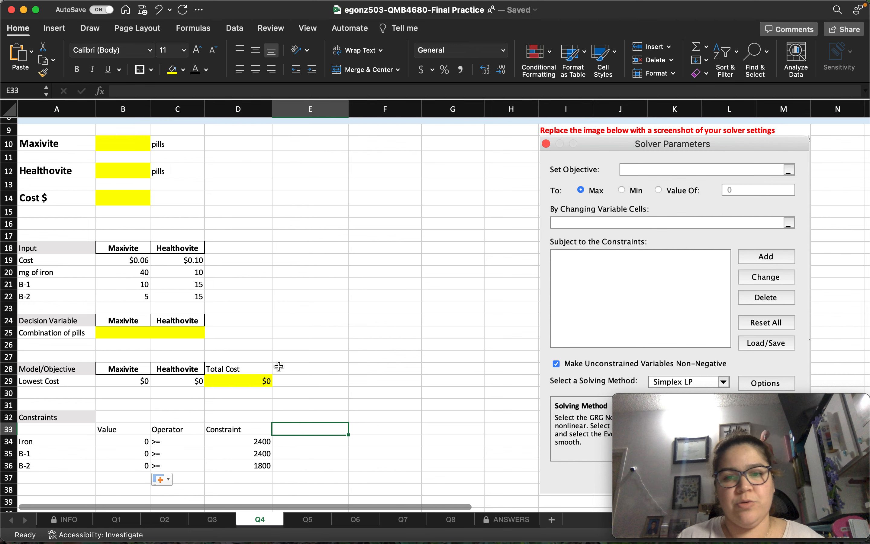
Open Solver and set the total cost cell D29 as the objective to minimize.
{"action": "scroll", "coordinate": [280, 366], "scroll_direction": "up", "scroll_amount": 5}
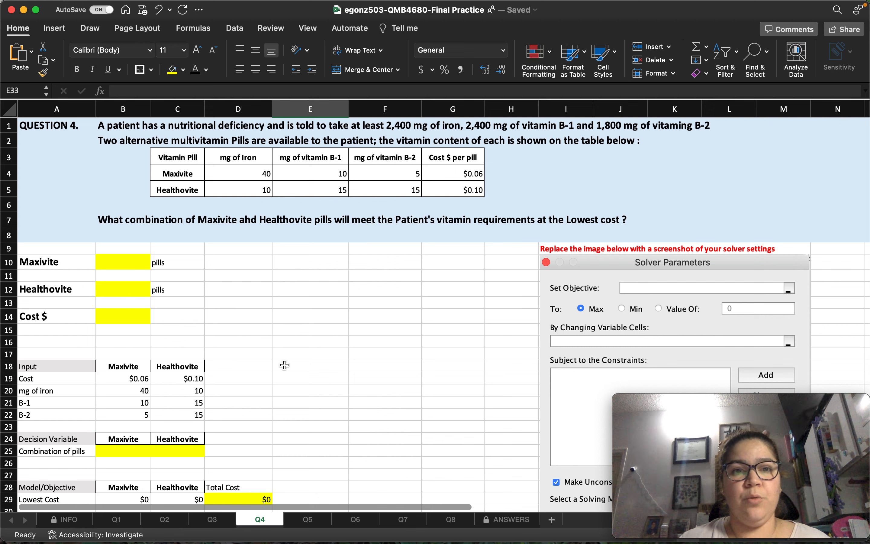
{"action": "left_click", "coordinate": [235, 29]}
{"action": "scroll", "coordinate": [687, 132], "scroll_direction": "down", "scroll_amount": 4}
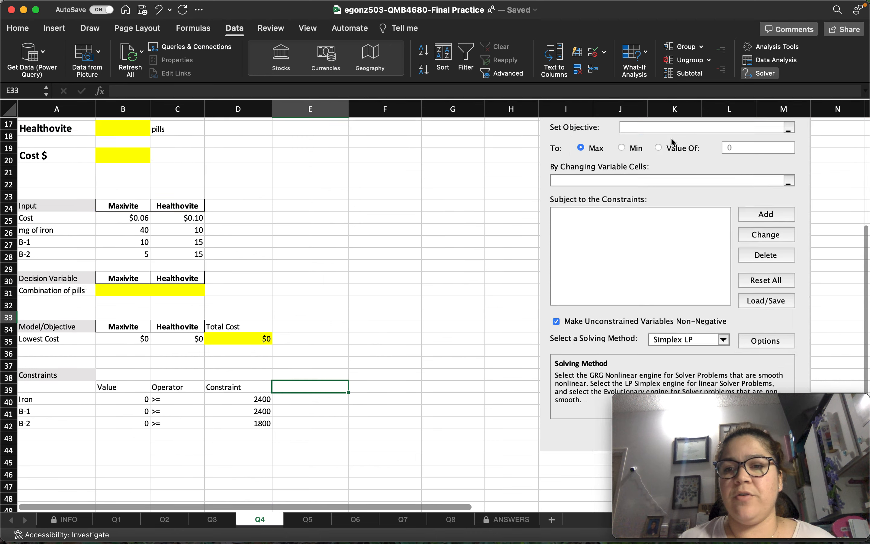
{"action": "scroll", "coordinate": [647, 158], "scroll_direction": "down", "scroll_amount": 2}
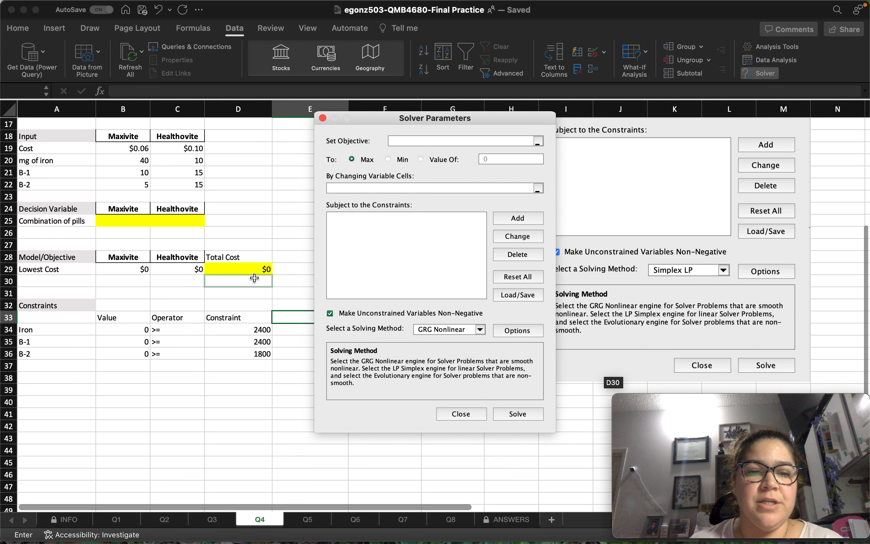
{"action": "left_click", "coordinate": [247, 270]}
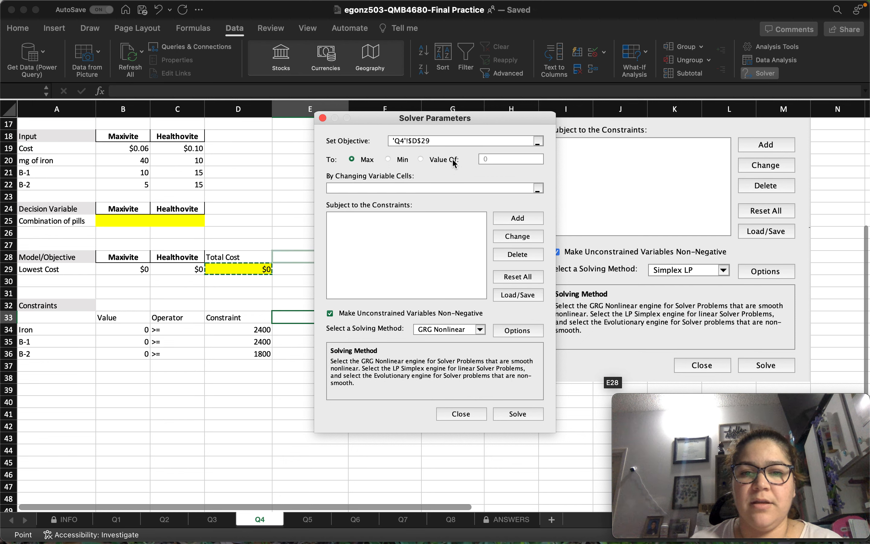
{"action": "left_click", "coordinate": [388, 160]}
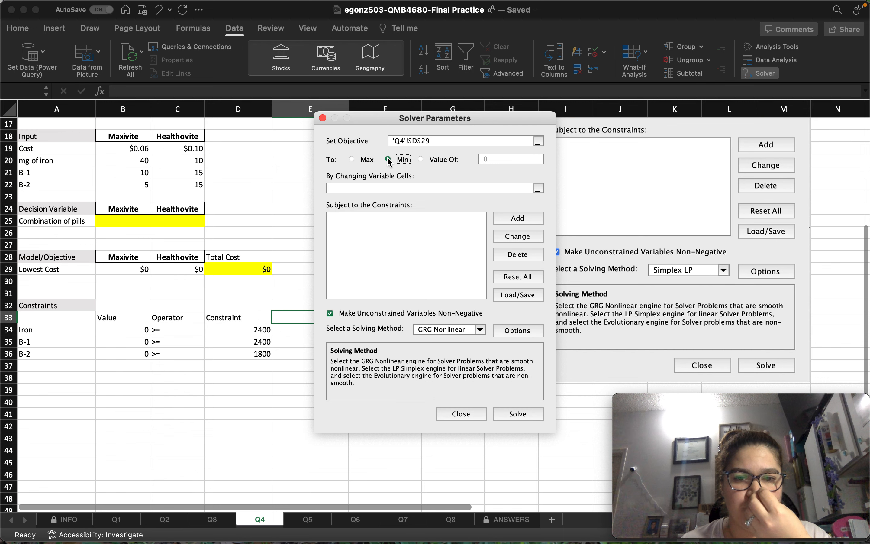
Set the pill combination cells B25:C25 as Solver's variable cells and choose Simplex LP as the solving method.
{"action": "left_click", "coordinate": [381, 185]}
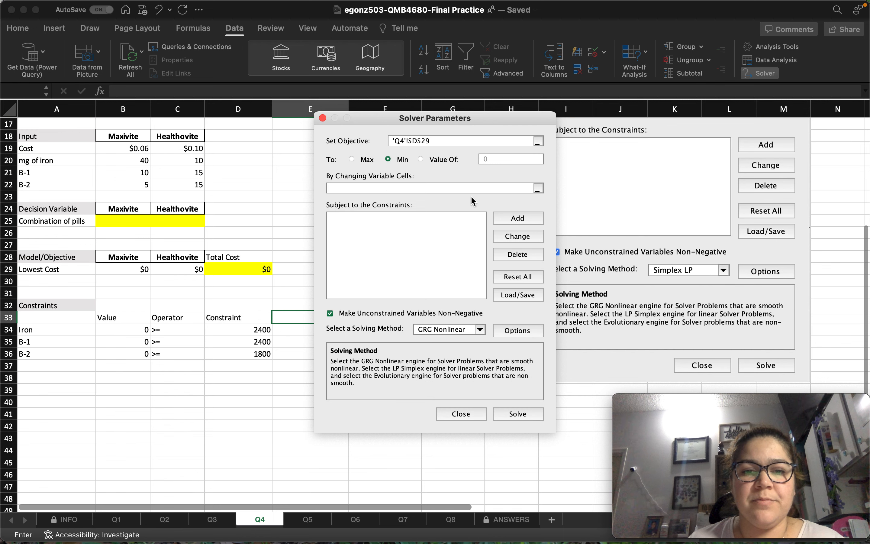
{"action": "left_click_drag", "start_coordinate": [118, 221], "coordinate": [170, 218]}
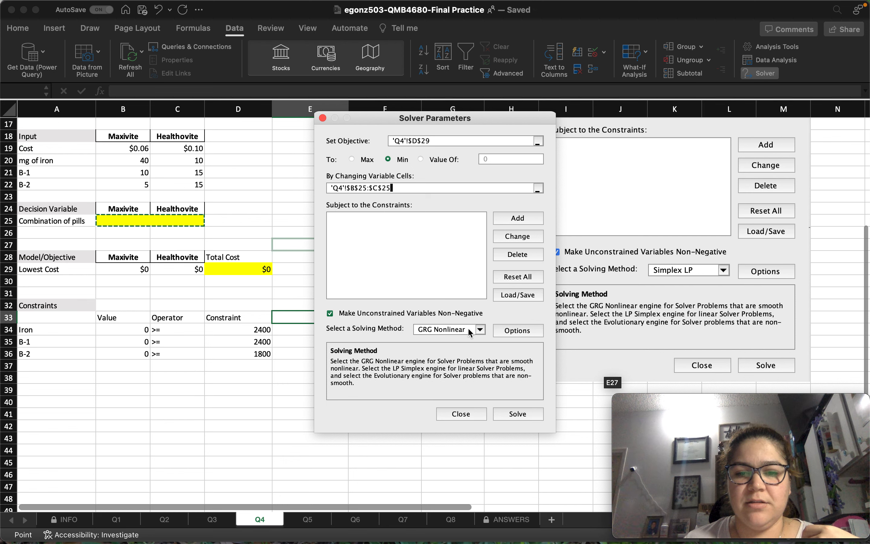
{"action": "left_click", "coordinate": [480, 330]}
{"action": "left_click", "coordinate": [459, 348]}
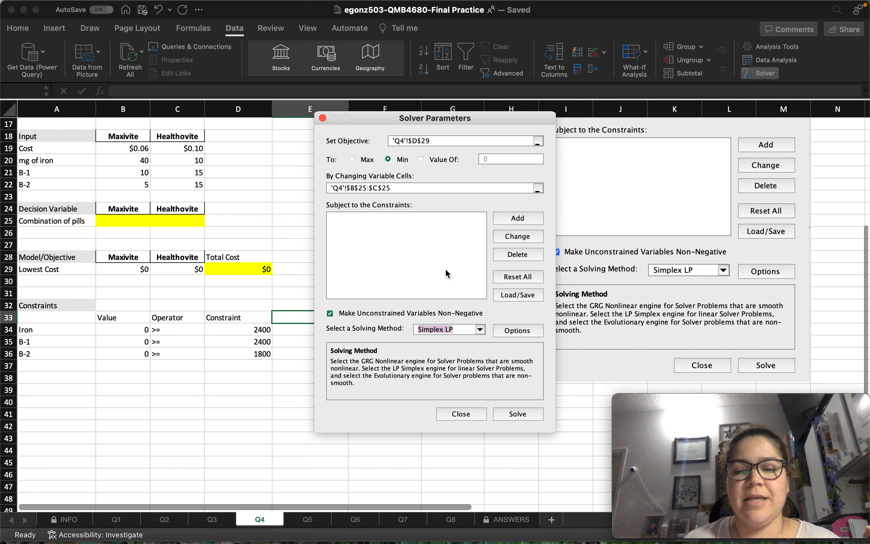
Add a Solver constraint requiring the vitamin values B34:B36 to be >= the limits in D34:D36.
{"action": "left_click", "coordinate": [511, 218]}
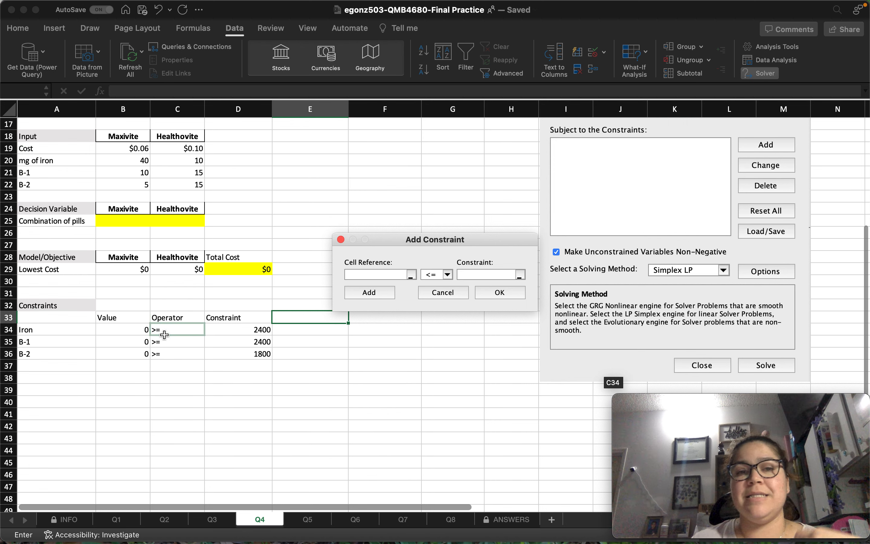
{"action": "left_click", "coordinate": [142, 330]}
{"action": "left_click_drag", "start_coordinate": [140, 352], "coordinate": [141, 354]}
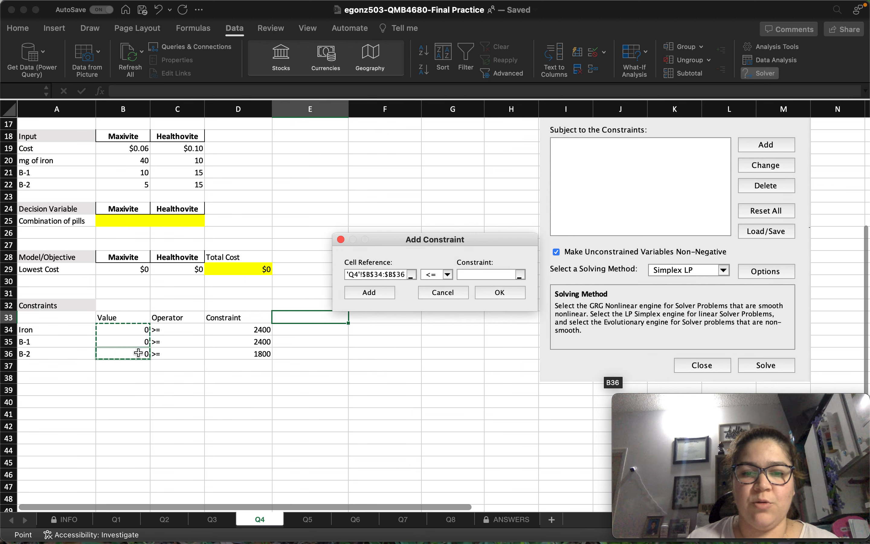
{"action": "left_click", "coordinate": [448, 275]}
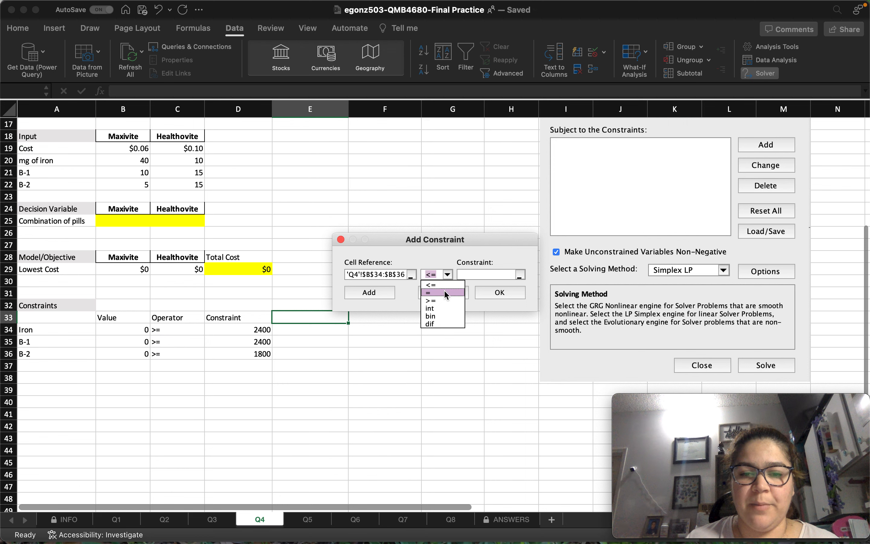
{"action": "left_click", "coordinate": [443, 301]}
{"action": "left_click", "coordinate": [480, 275]}
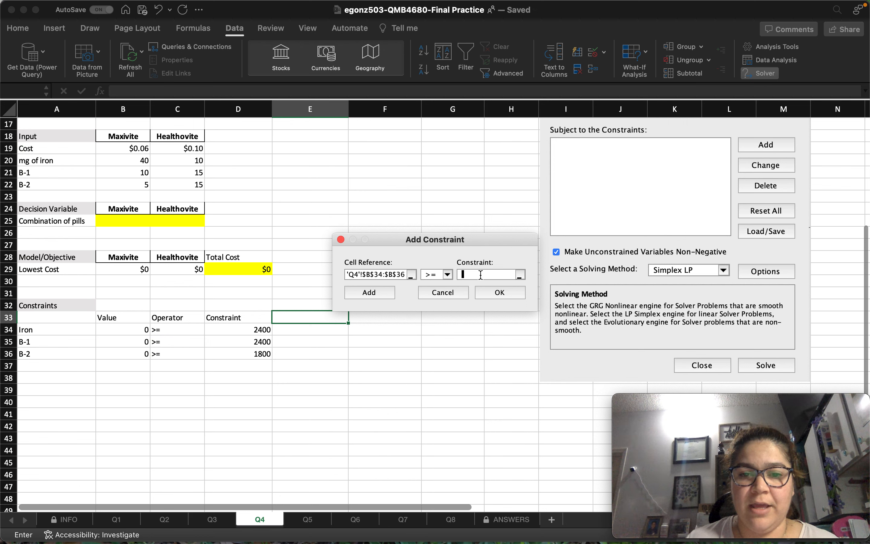
{"action": "left_click", "coordinate": [521, 276]}
{"action": "left_click_drag", "start_coordinate": [261, 329], "coordinate": [260, 357]}
{"action": "key", "text": "Return"}
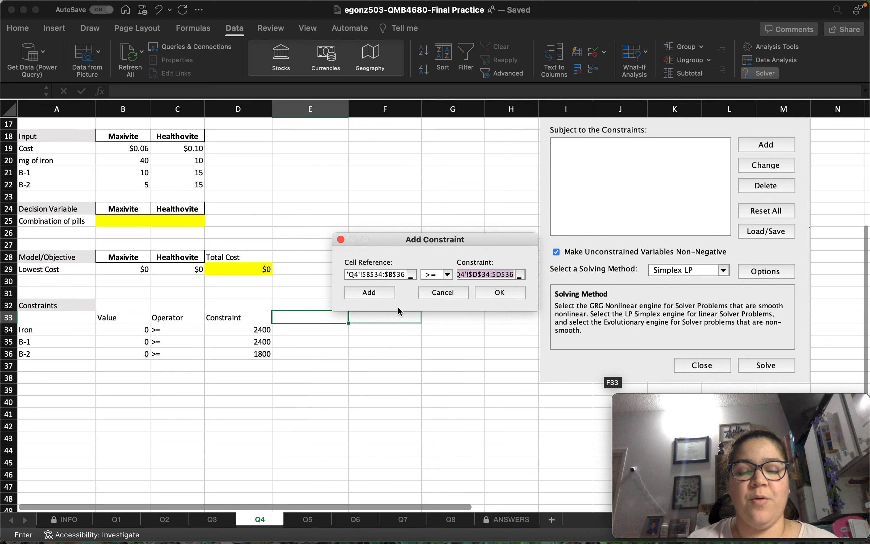
{"action": "left_click", "coordinate": [373, 291]}
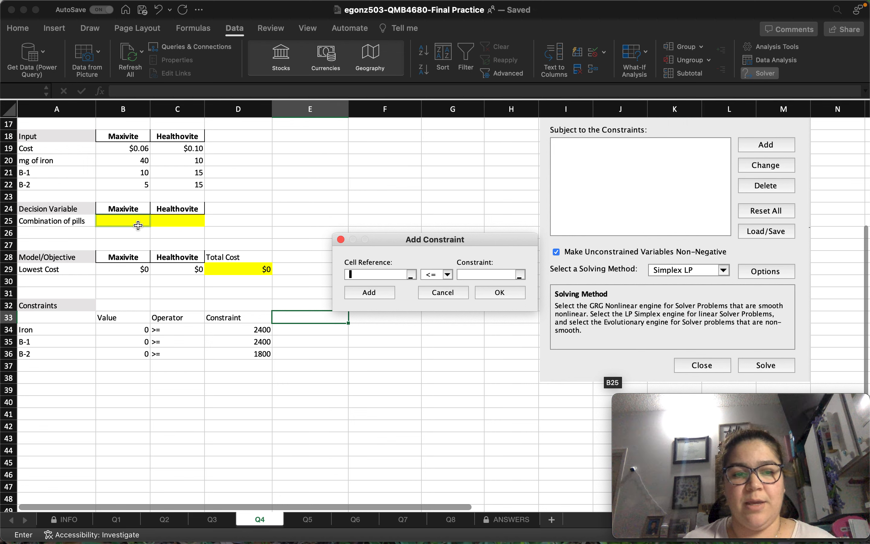
Add a second constraint requiring the pill quantities B25:C25 to be >= 0, and solve the model.
{"action": "left_click_drag", "start_coordinate": [138, 225], "coordinate": [189, 222]}
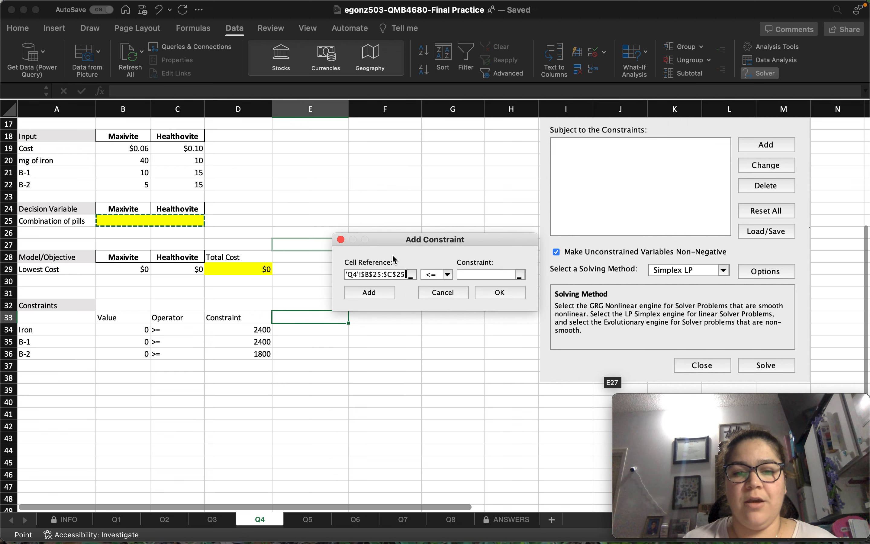
{"action": "left_click", "coordinate": [448, 274]}
{"action": "left_click", "coordinate": [444, 305]}
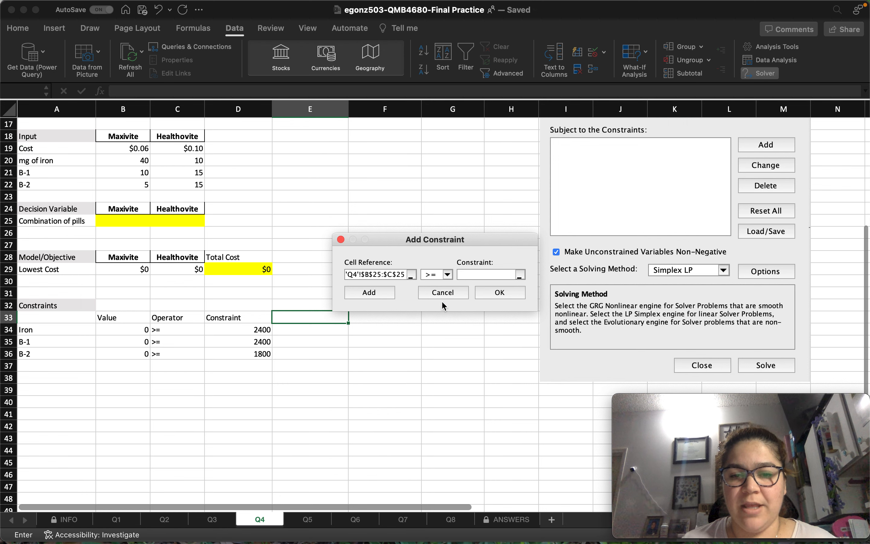
{"action": "type", "text": "0"}
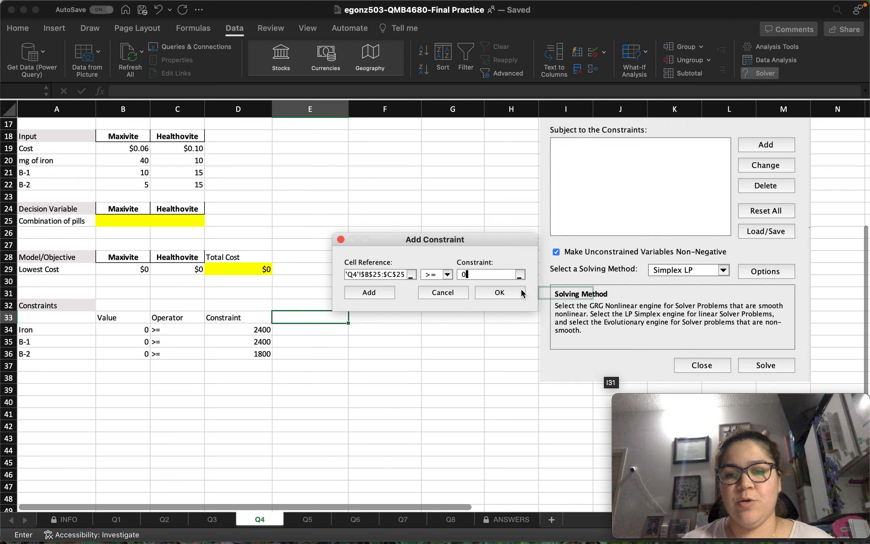
{"action": "left_click", "coordinate": [499, 293]}
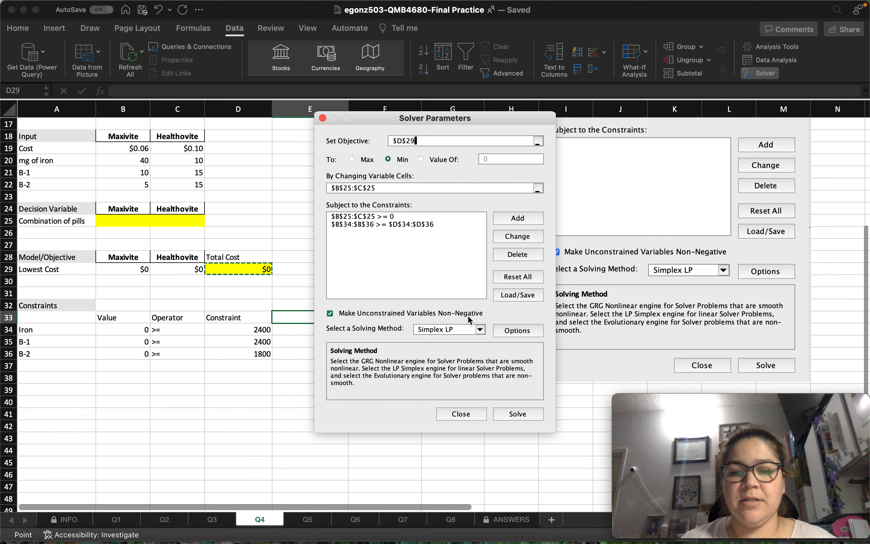
{"action": "left_click", "coordinate": [519, 414]}
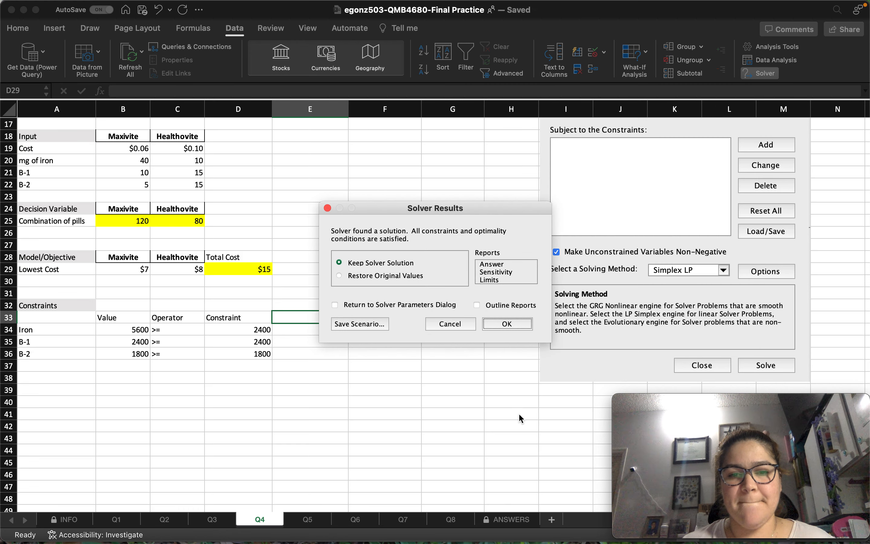
Keep the Solver solution and link the Maxivite answer cell B10 to the pill quantity in B25.
{"action": "left_click", "coordinate": [499, 324]}
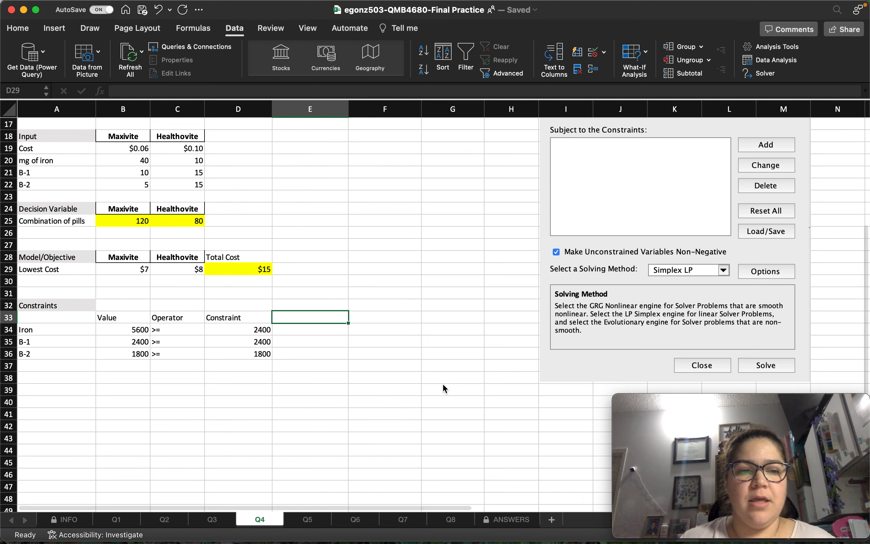
{"action": "scroll", "coordinate": [443, 382], "scroll_direction": "up", "scroll_amount": 5}
{"action": "scroll", "coordinate": [443, 385], "scroll_direction": "down", "scroll_amount": 1}
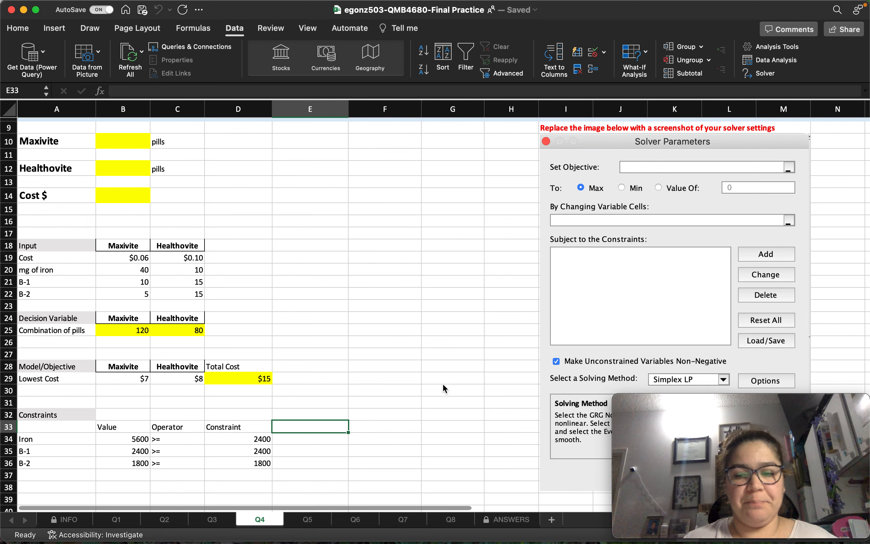
{"action": "scroll", "coordinate": [443, 383], "scroll_direction": "up", "scroll_amount": 4}
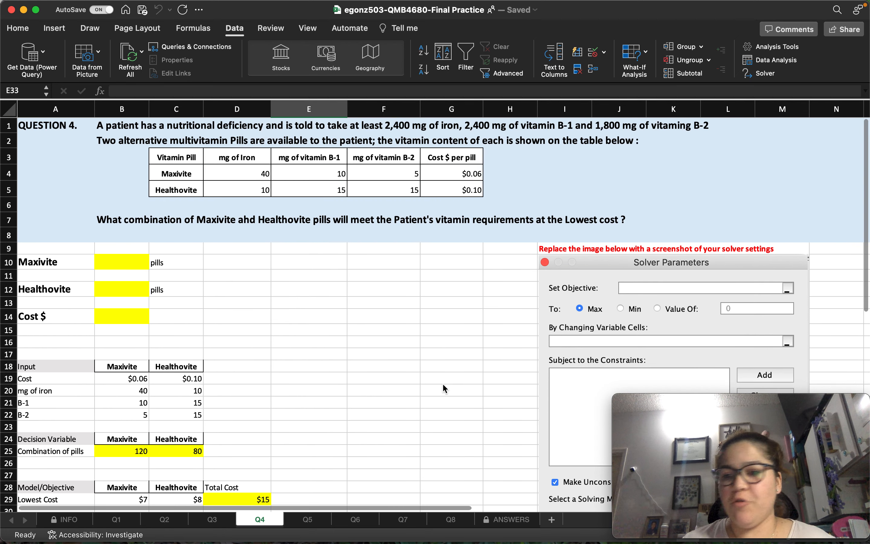
{"action": "left_click", "coordinate": [113, 263]}
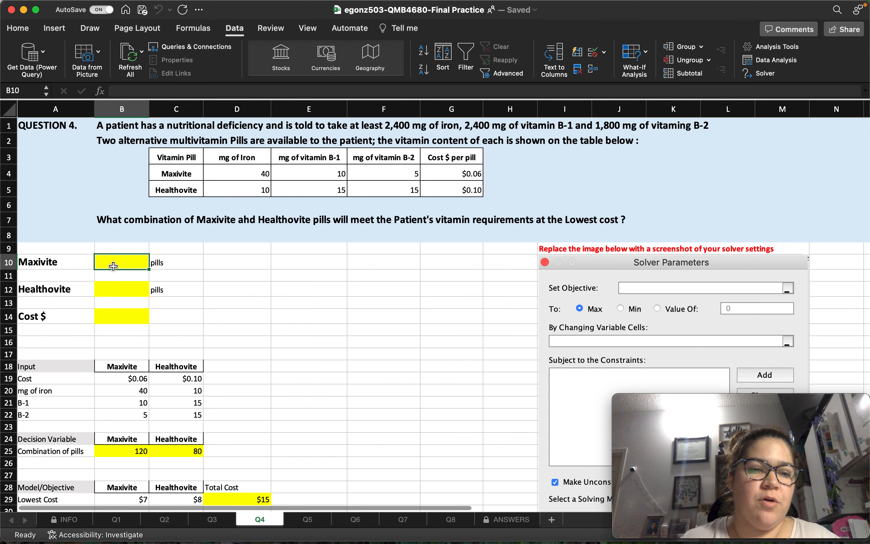
{"action": "scroll", "coordinate": [200, 295], "scroll_direction": "down", "scroll_amount": 3}
{"action": "type", "text": "="}
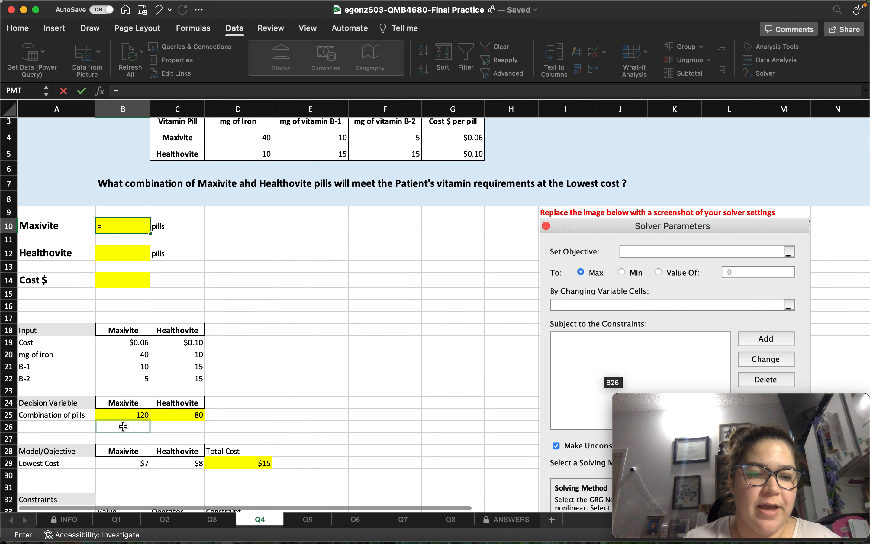
{"action": "left_click", "coordinate": [125, 417]}
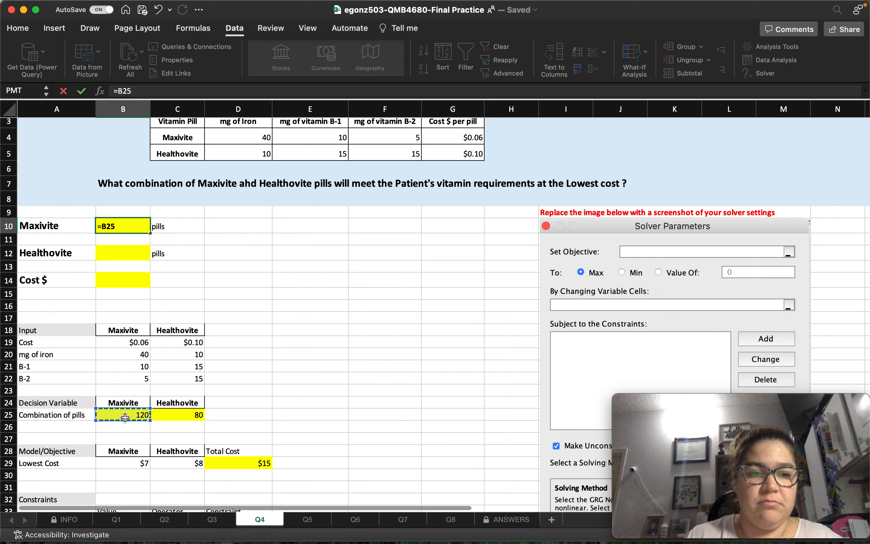
{"action": "key", "text": "Return"}
Link the Healthovite answer cell B12 to C25 and the Cost $ answer cell B14 to the total cost in D29.
{"action": "left_click", "coordinate": [128, 255]}
{"action": "type", "text": "="}
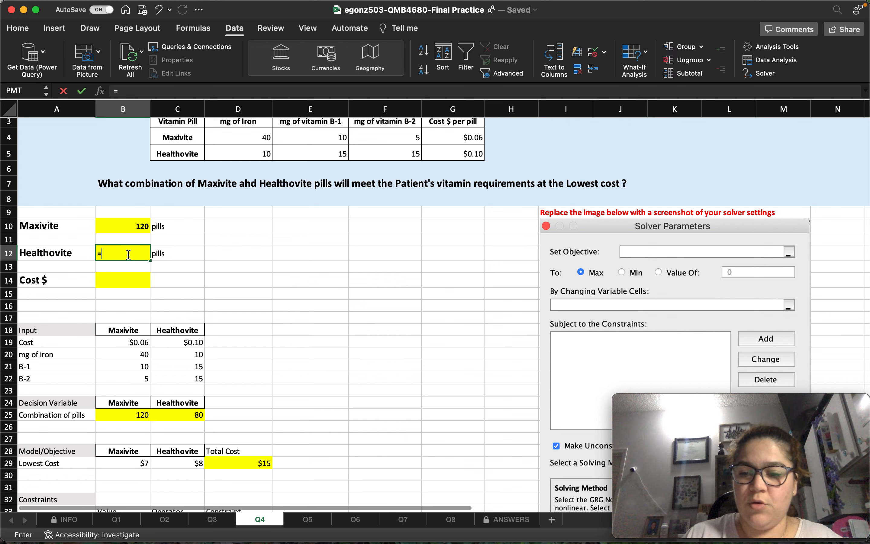
{"action": "left_click", "coordinate": [188, 415]}
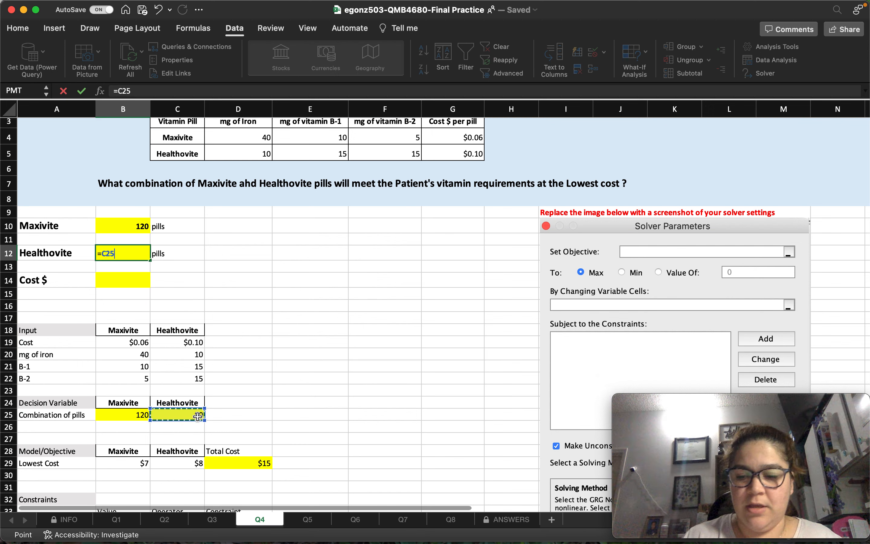
{"action": "key", "text": "Return"}
{"action": "left_click", "coordinate": [118, 283]}
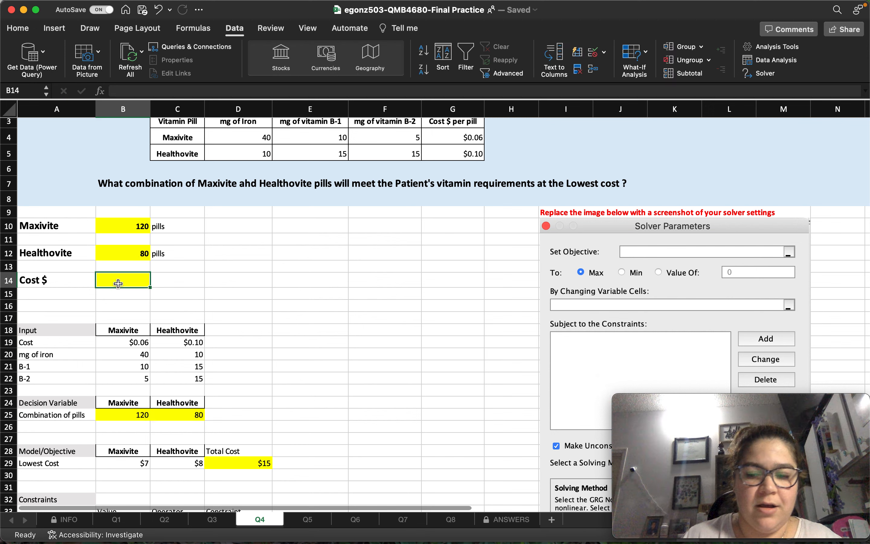
{"action": "type", "text": "="}
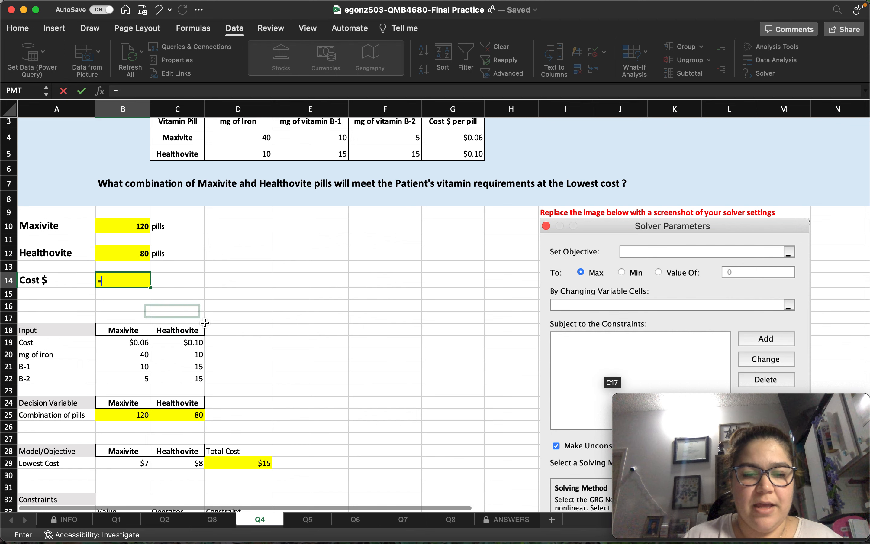
{"action": "left_click", "coordinate": [250, 463]}
{"action": "key", "text": "Return"}
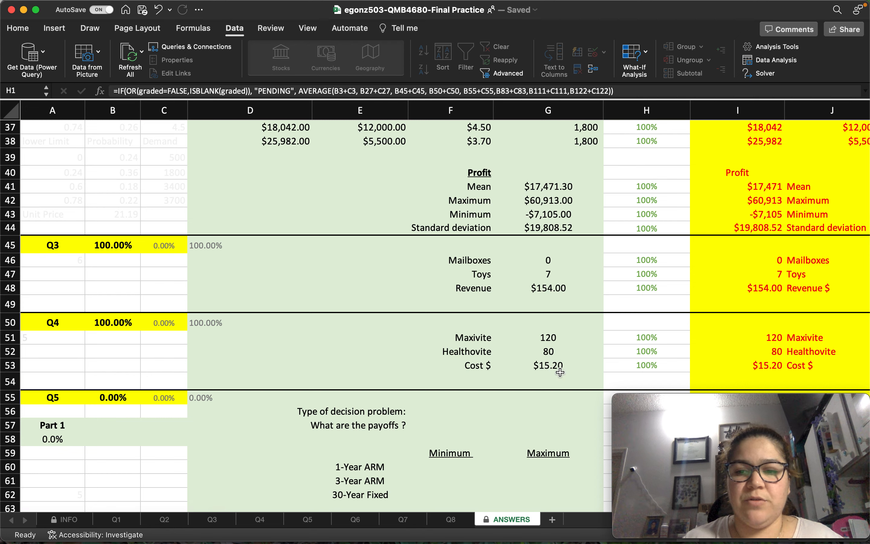
Compare the Q4 pill quantities and cost with the key on the ANSWERS sheet, and return to sheet Q4.
{"action": "scroll", "coordinate": [557, 369], "scroll_direction": "right", "scroll_amount": 5}
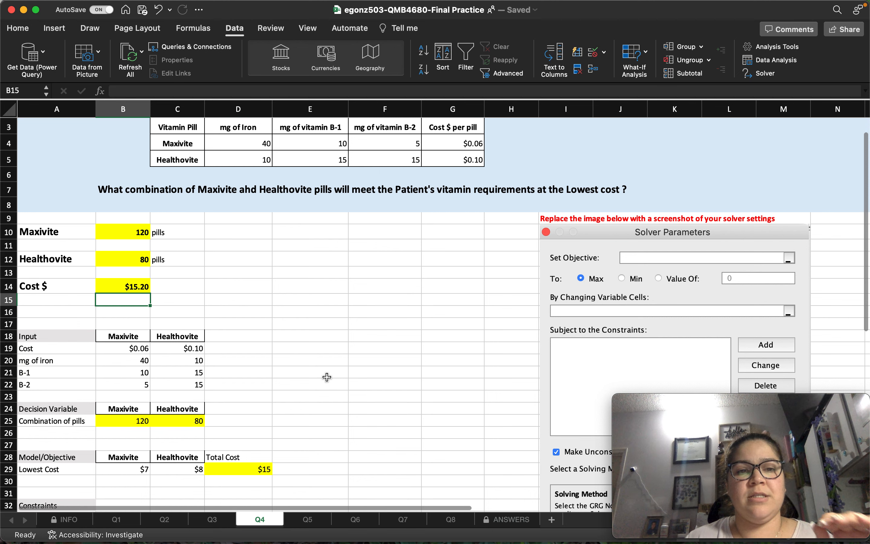
{"action": "scroll", "coordinate": [327, 376], "scroll_direction": "up", "scroll_amount": 2}
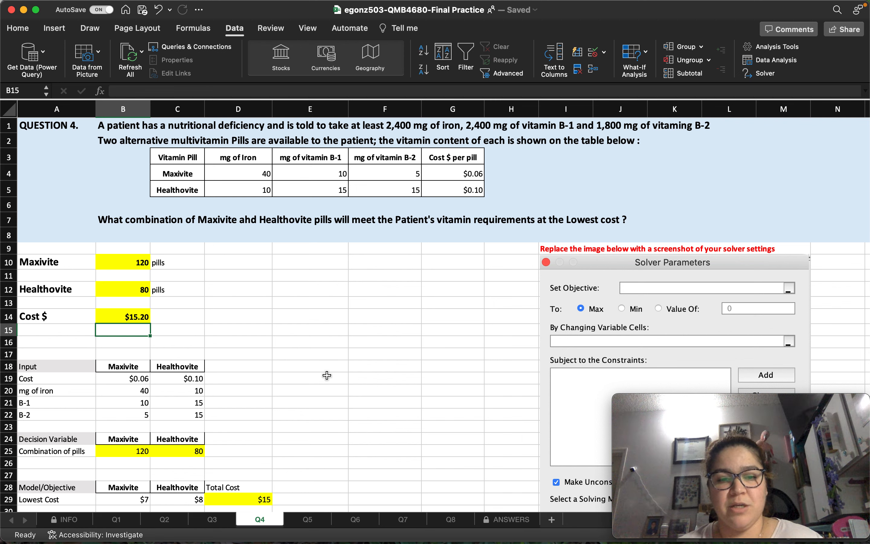
{"action": "mouse_move", "coordinate": [525, 4]}
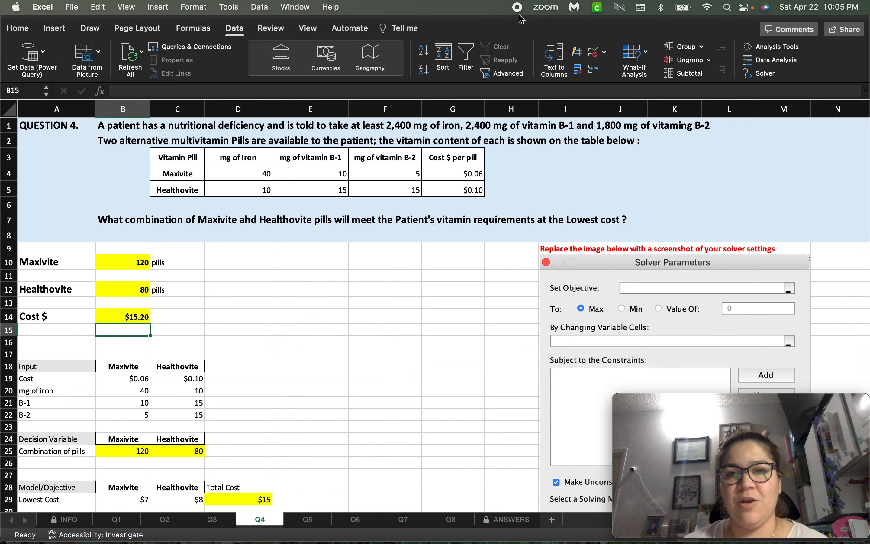